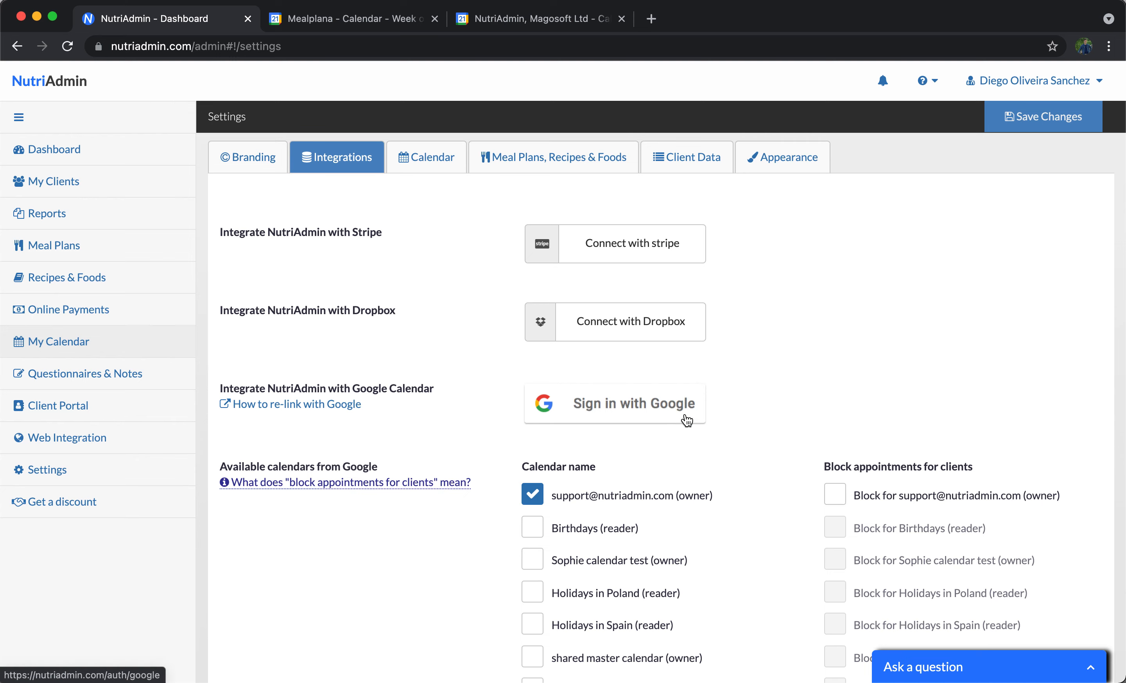
Connect NutriAdmin with Google Calendar by signing in with the support Google account and allowing access.
left_click(683, 415)
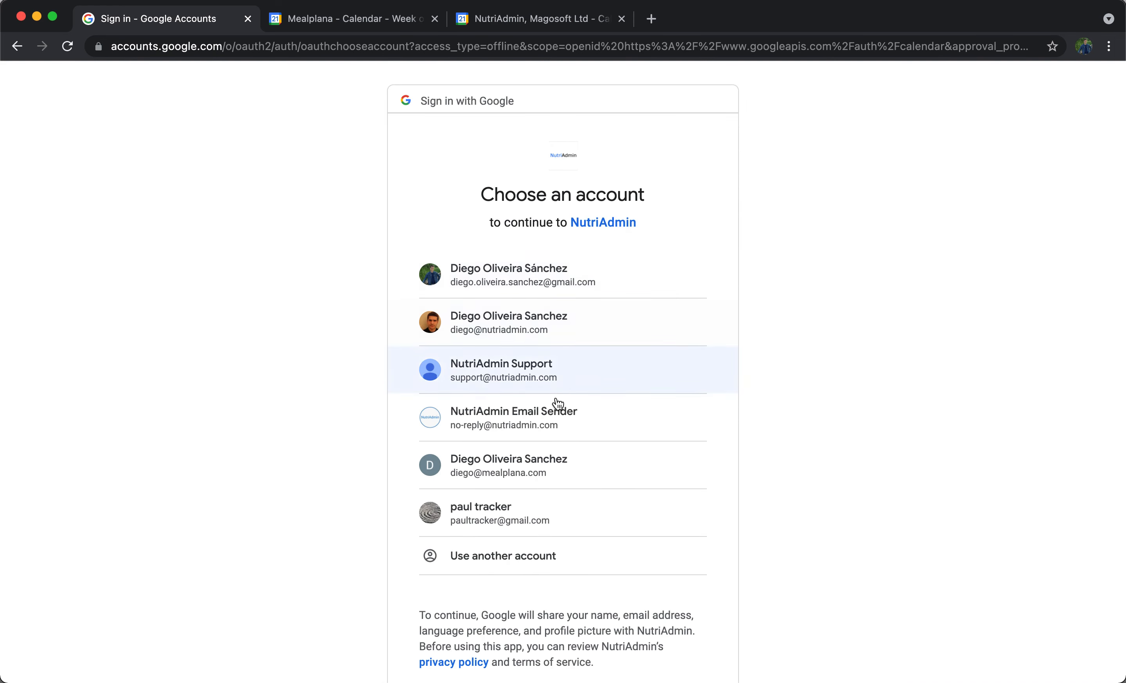
left_click(469, 382)
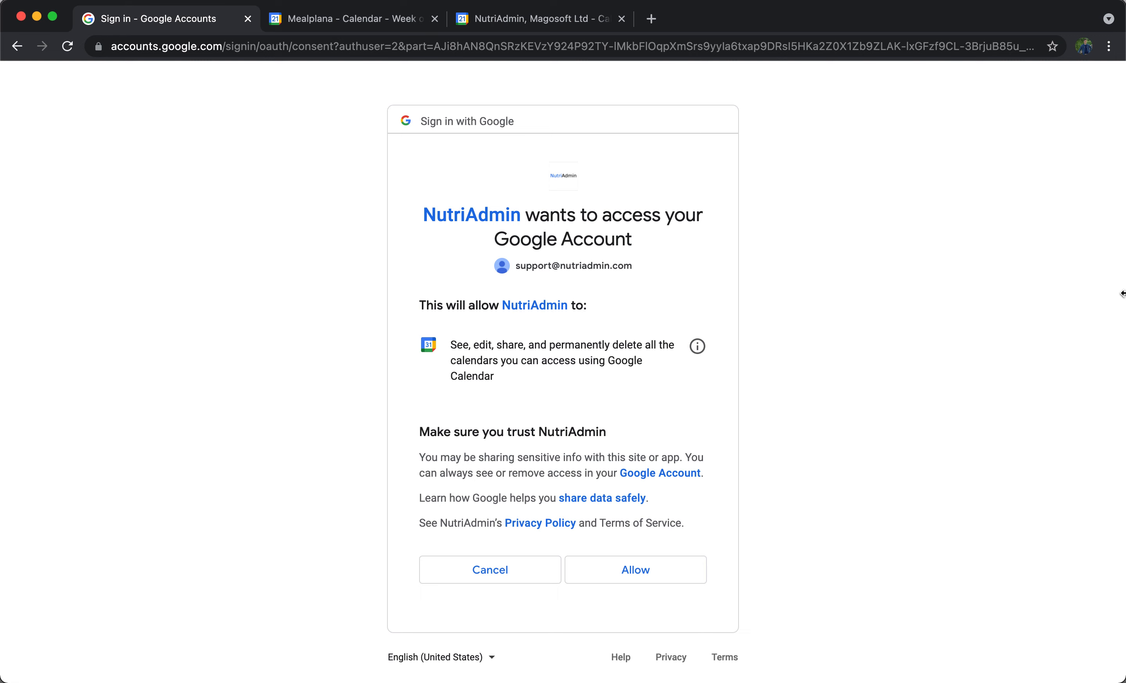
left_click(631, 569)
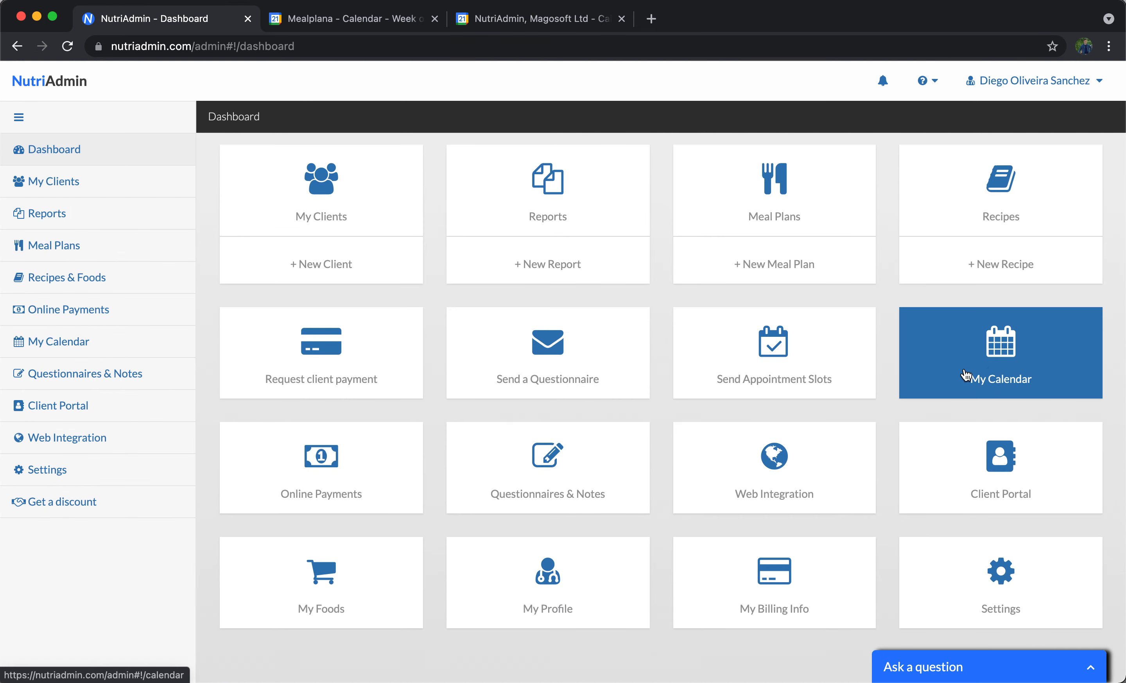
Switch between the two Google Calendar tabs and check which account each one is signed in to.
left_click(367, 21)
left_click(522, 18)
left_click(401, 17)
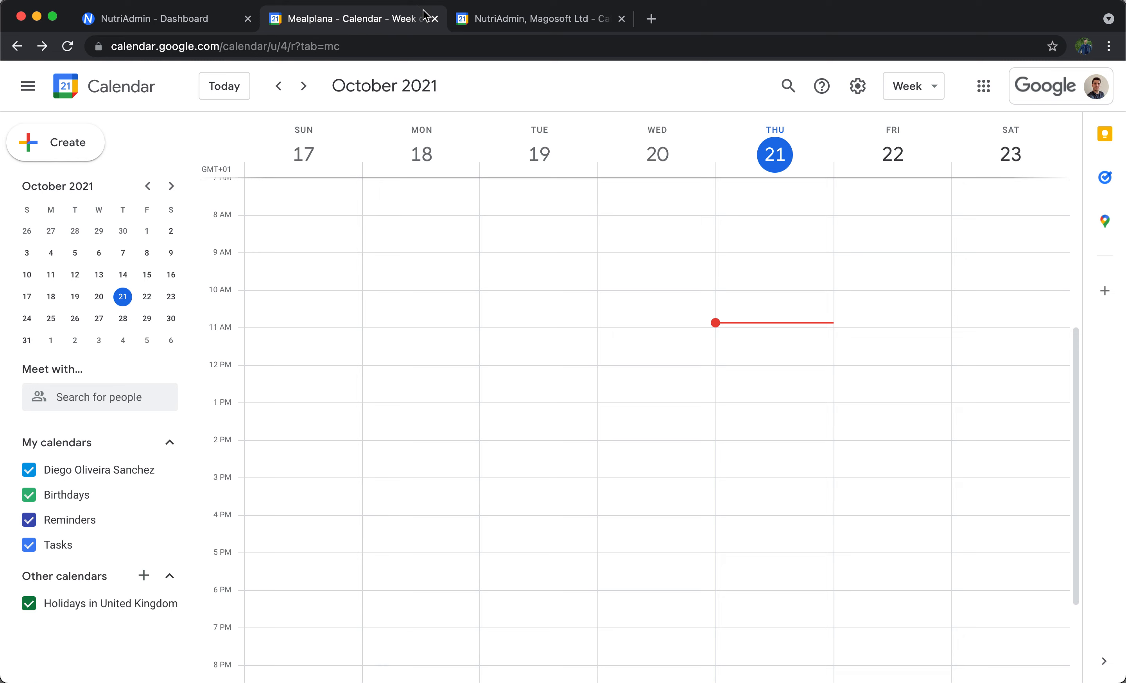
left_click(509, 23)
left_click(390, 22)
left_click(561, 22)
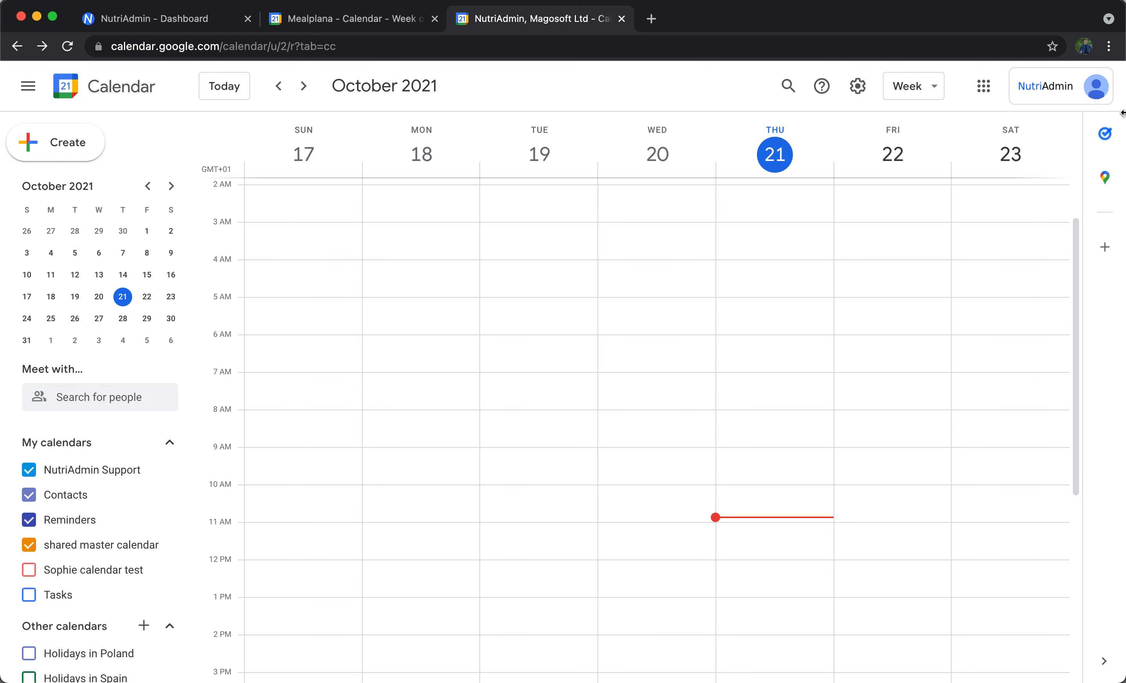
left_click(1066, 88)
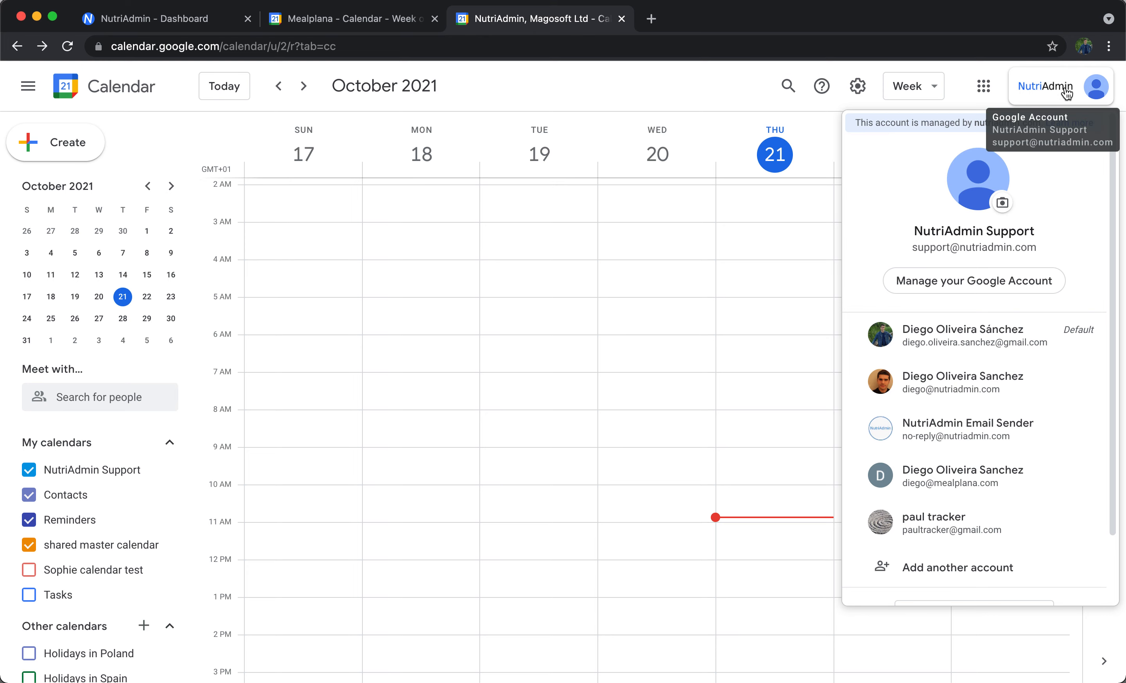
triple_click(964, 246)
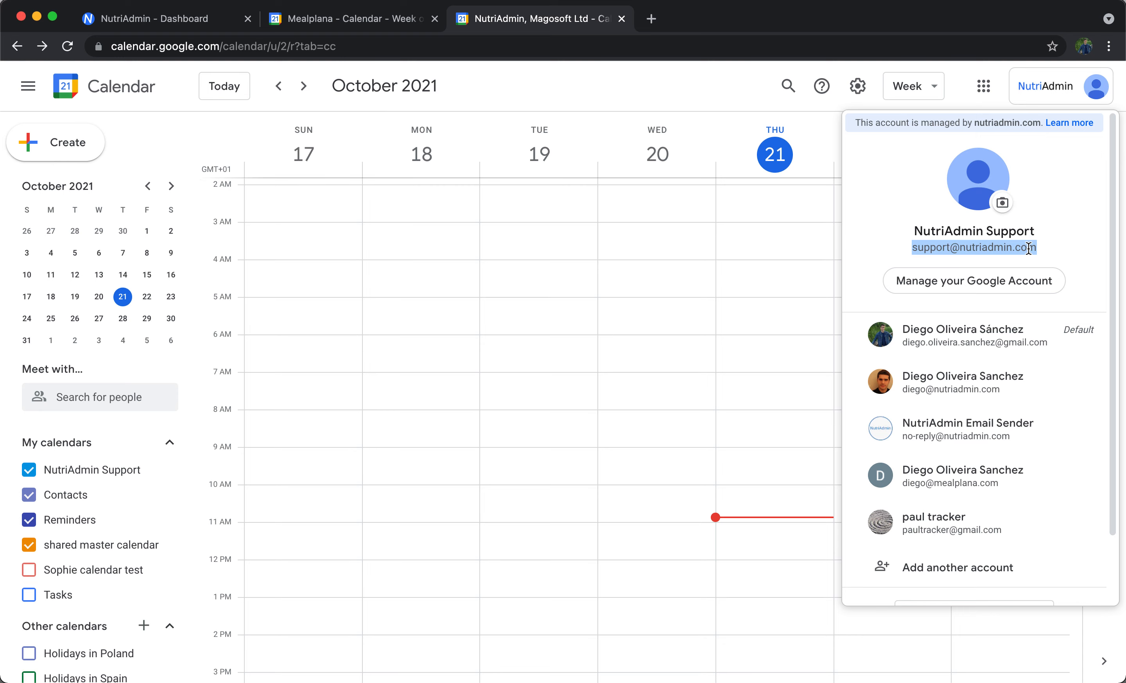
left_click(337, 18)
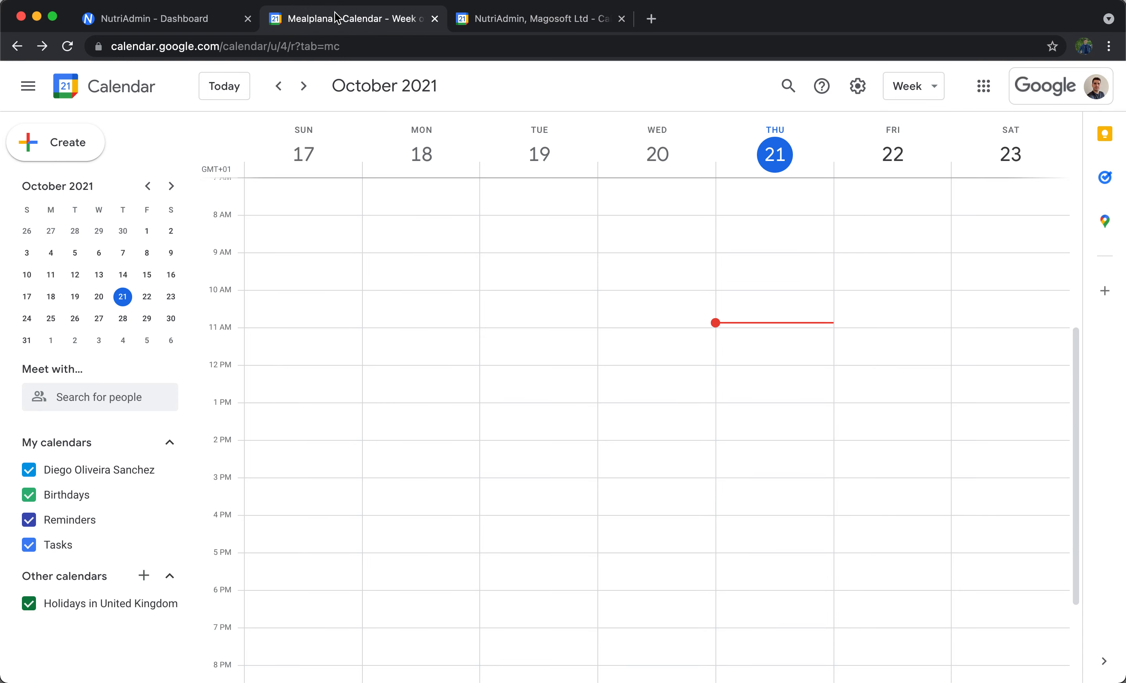
left_click(1098, 86)
triple_click(986, 244)
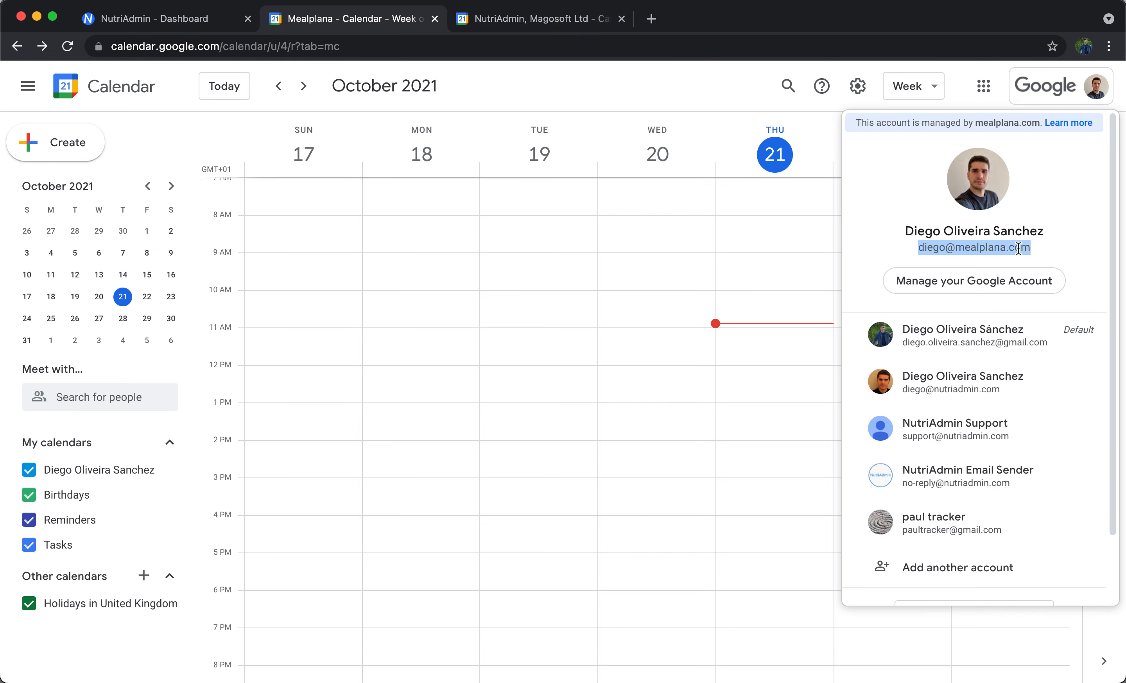
Create an event titled "event from support" on Thursday, October 21 at 3:30am in the support account's calendar.
left_click(533, 25)
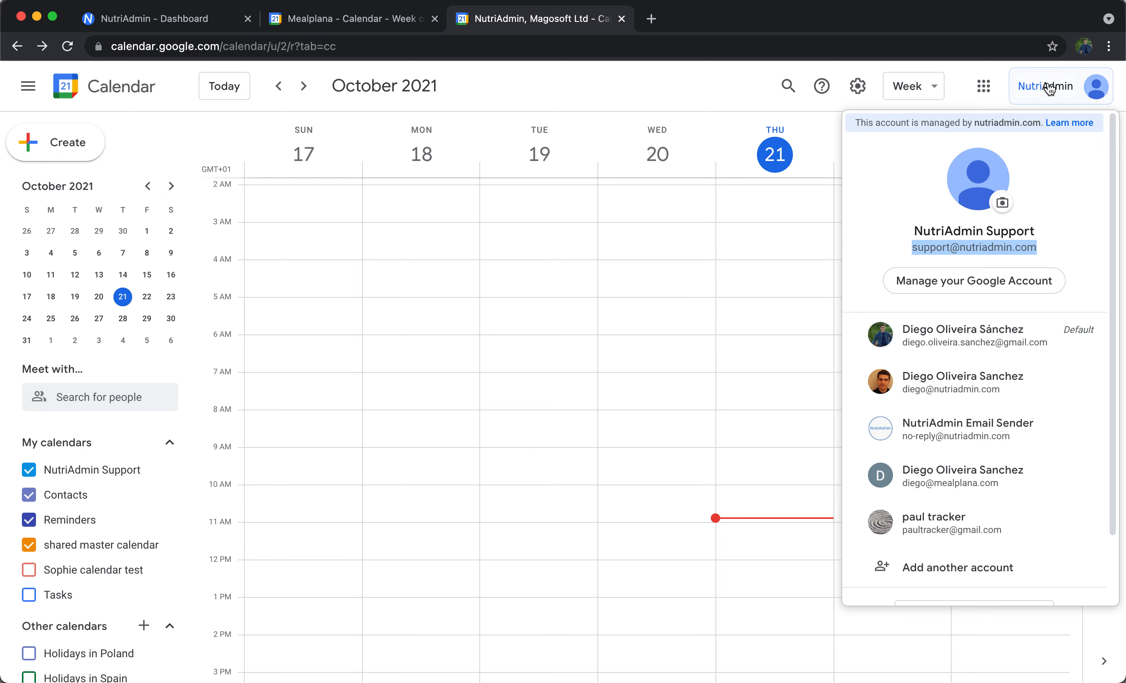
left_click(651, 78)
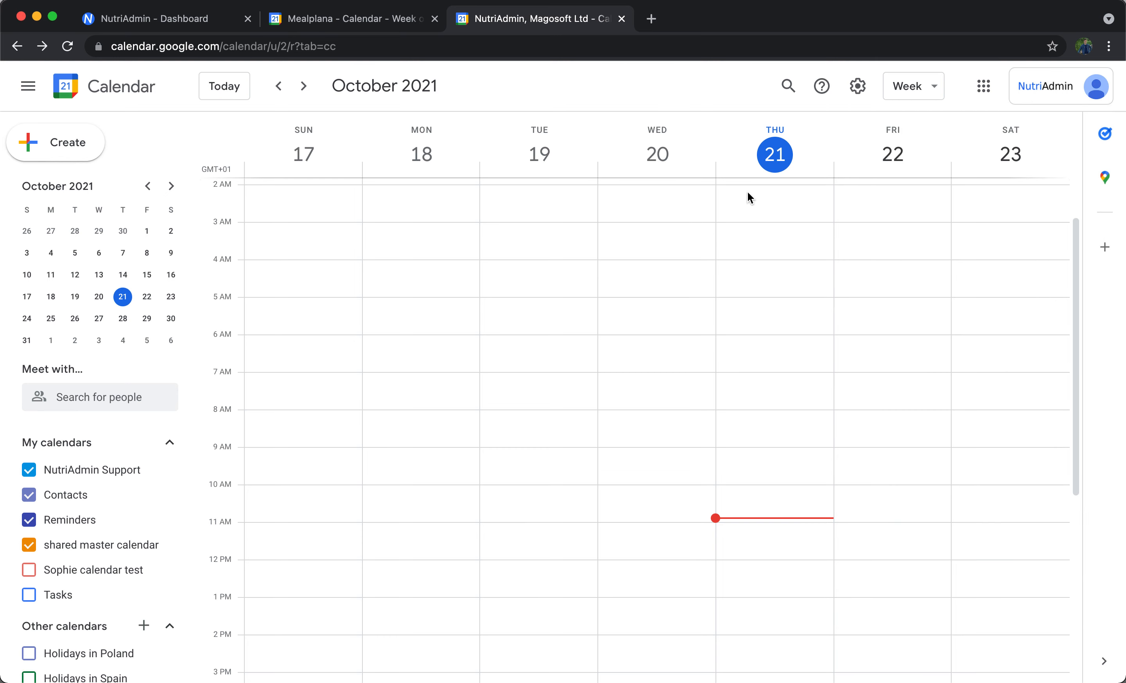
left_click(764, 251)
left_click(452, 216)
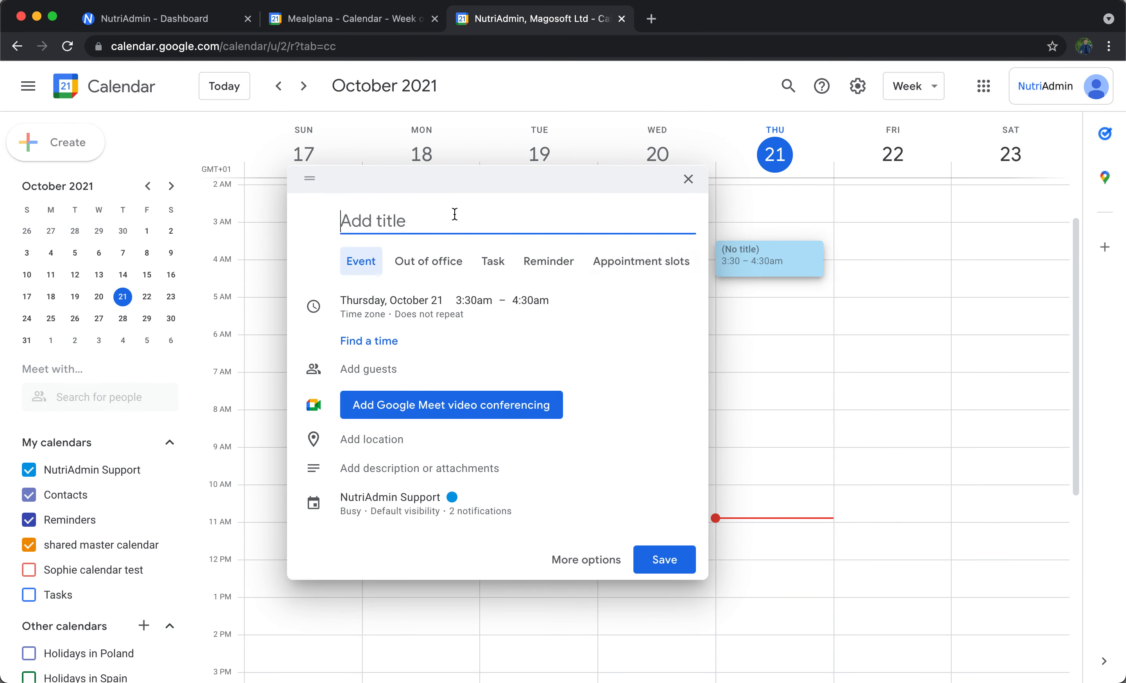
type("event from support")
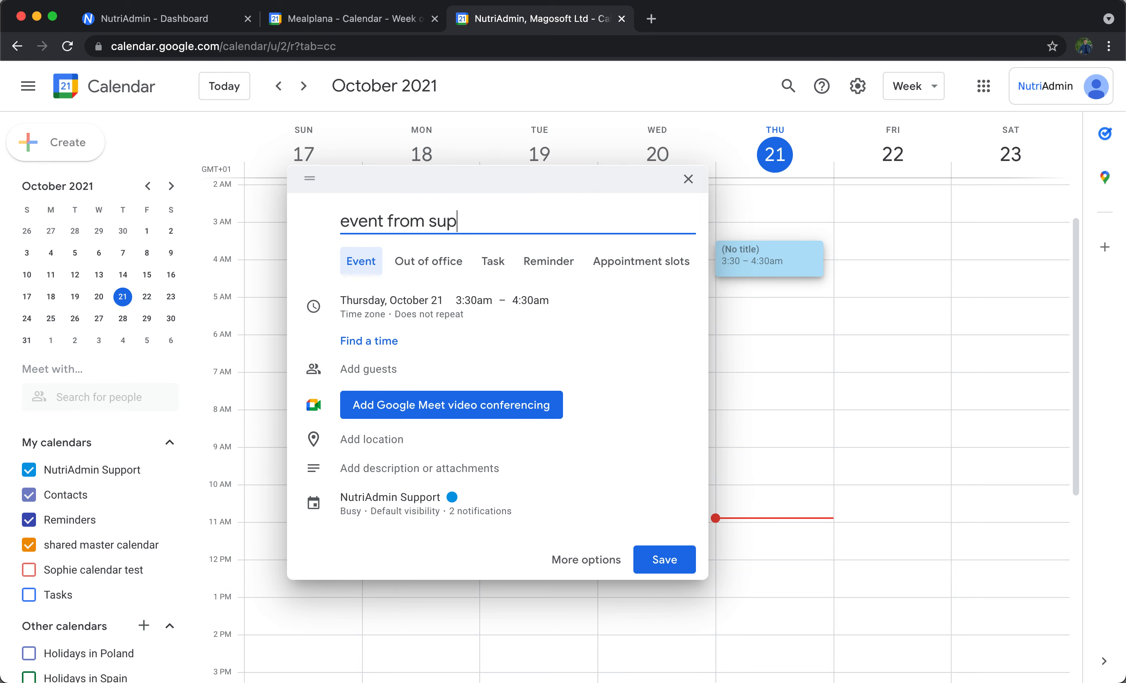
key("Return")
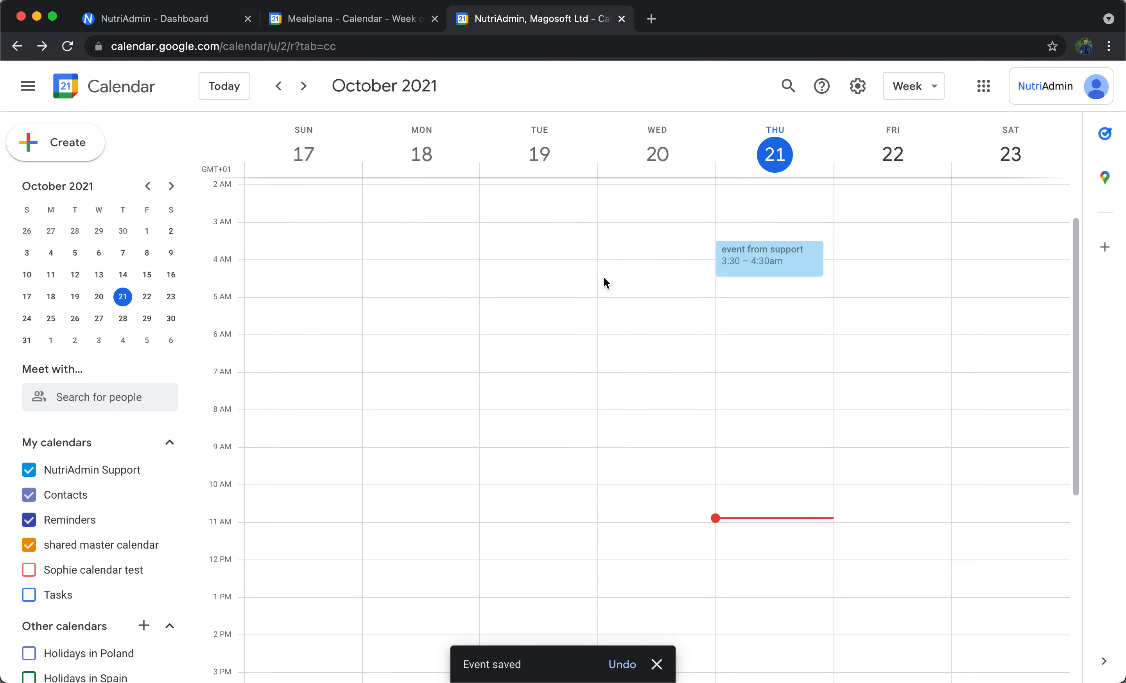
Open My Calendar in NutriAdmin to view the synced events.
left_click(148, 18)
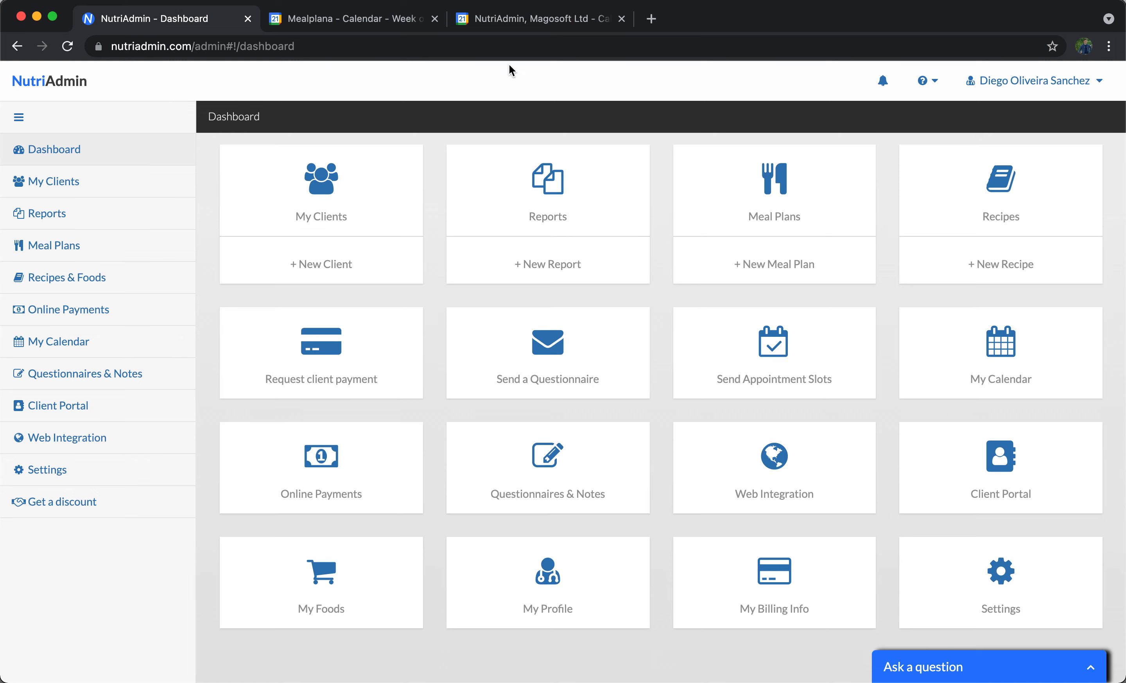
left_click(59, 351)
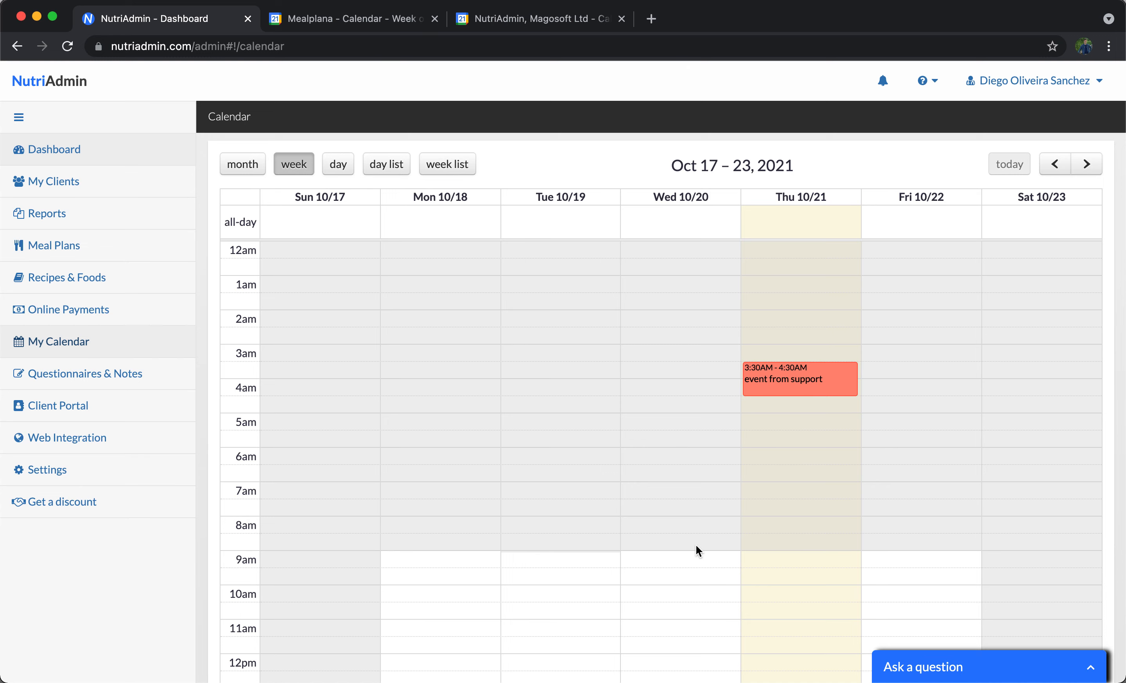
Create an event titled "teammate event" on Thursday, October 21 at 8:30am in the teammate's calendar.
left_click(377, 24)
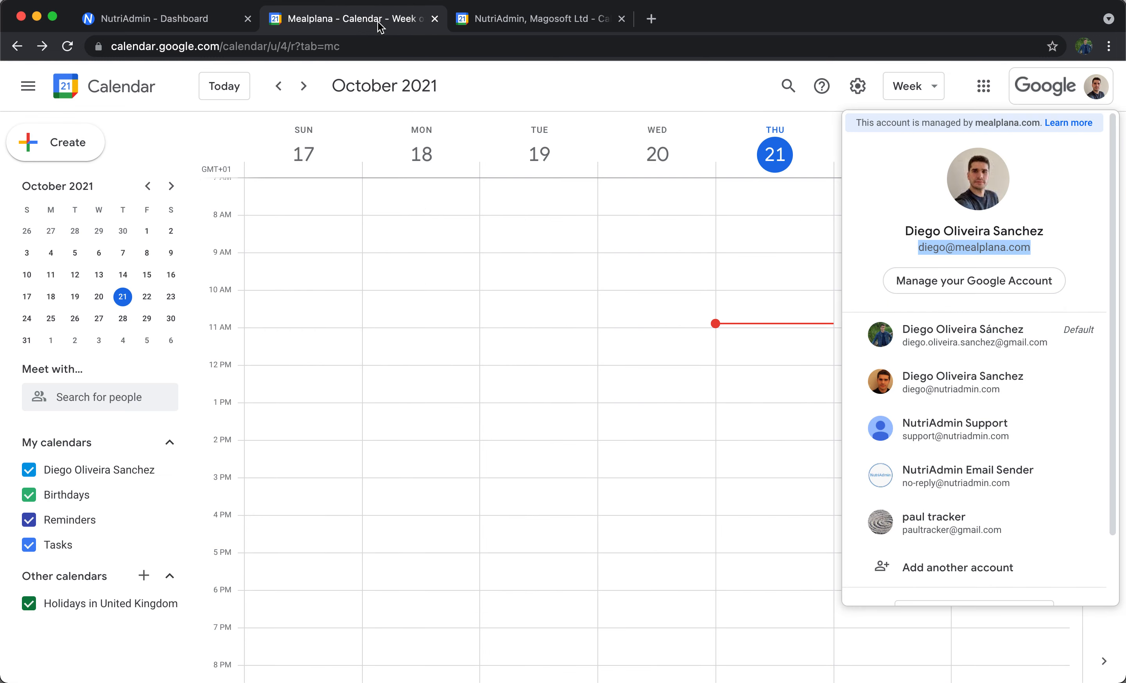
left_click(818, 282)
left_click(742, 236)
type("teammate event")
key("Return")
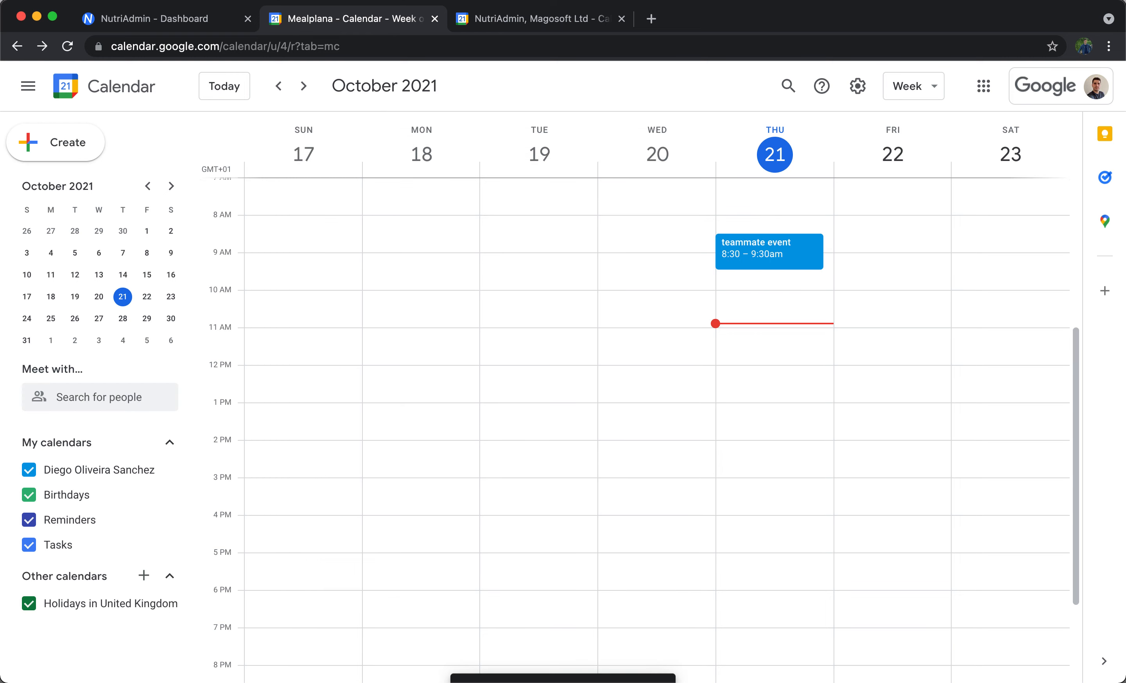
Reload the NutriAdmin calendar to check whether the teammate's event appears.
left_click(1036, 98)
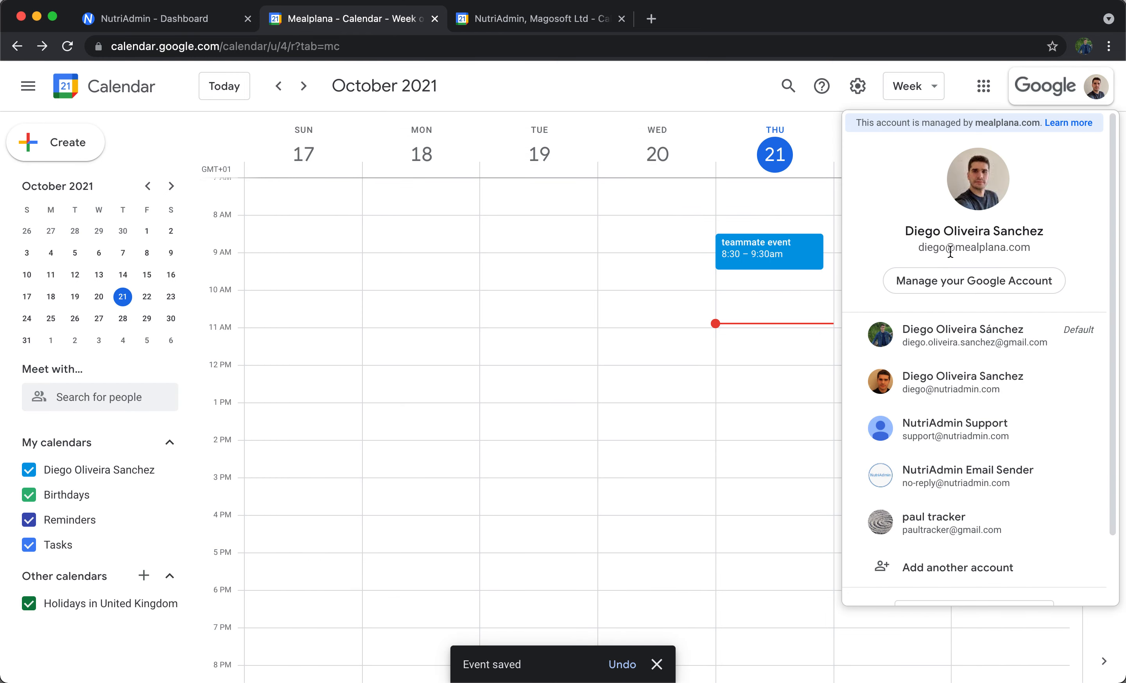
left_click(711, 141)
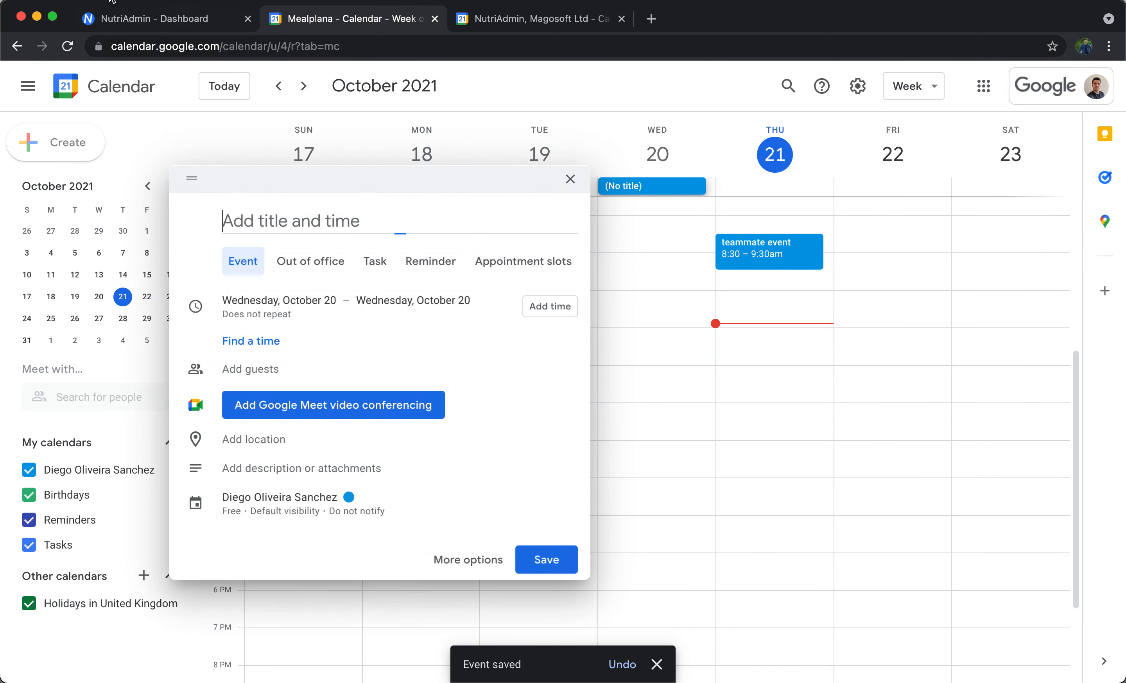
left_click(131, 22)
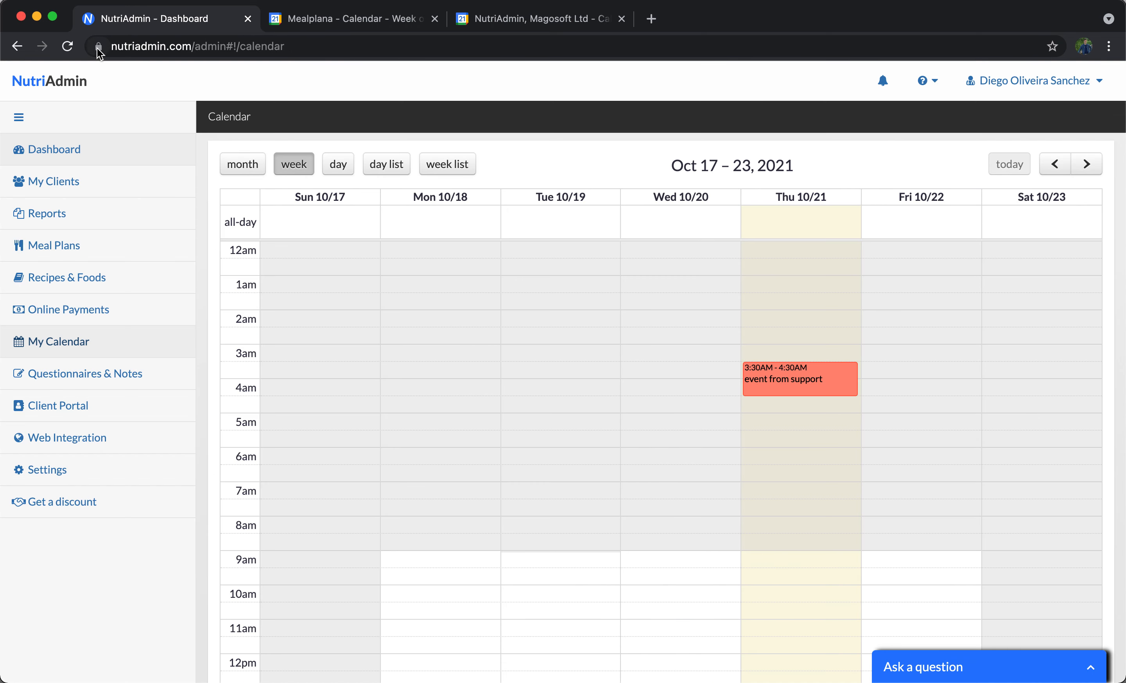
left_click(68, 46)
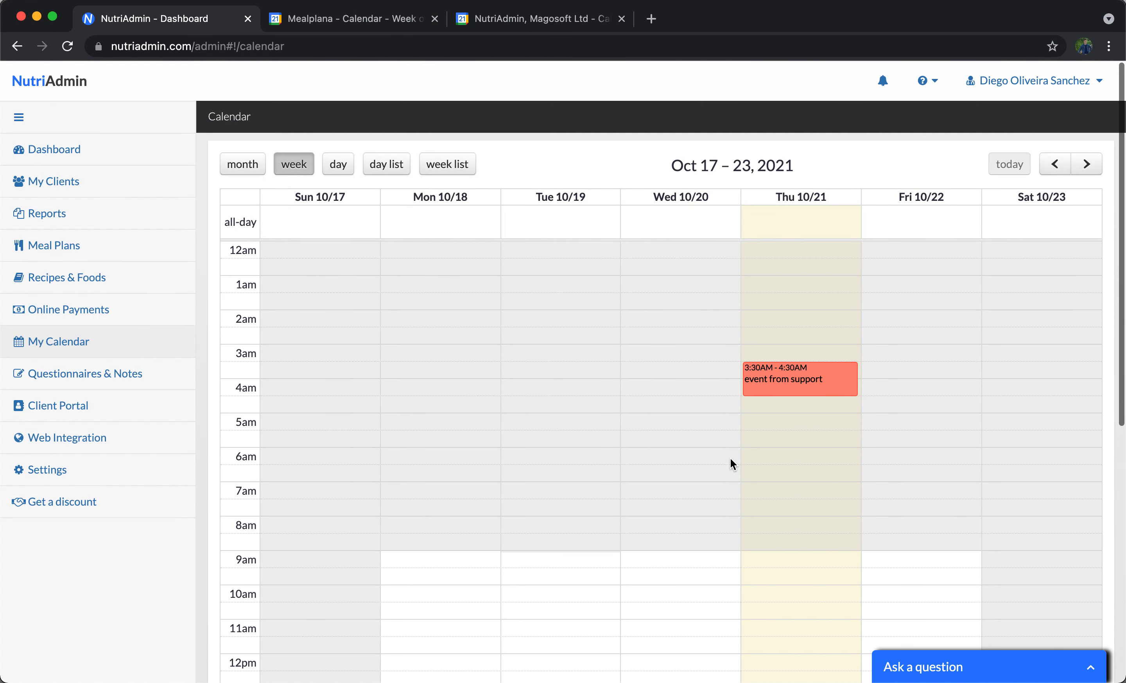
left_click(366, 21)
left_click(545, 19)
left_click(373, 19)
left_click(520, 21)
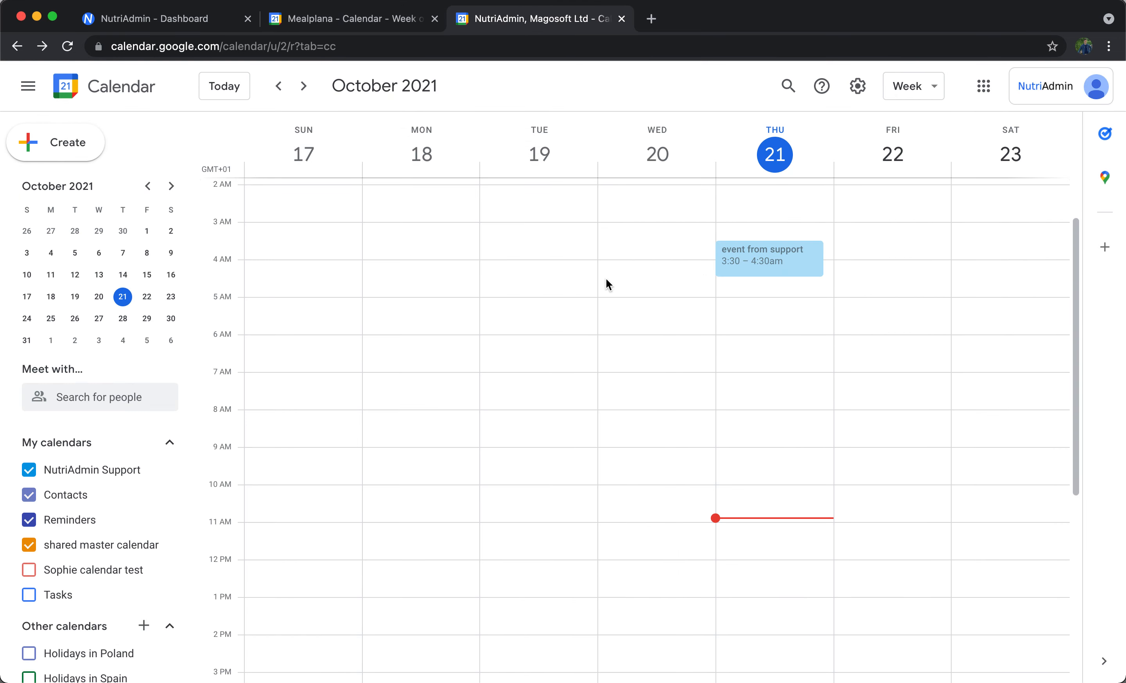
Create a new calendar named "shared" in the support account's Google Calendar.
scroll(103, 488, "down", 1)
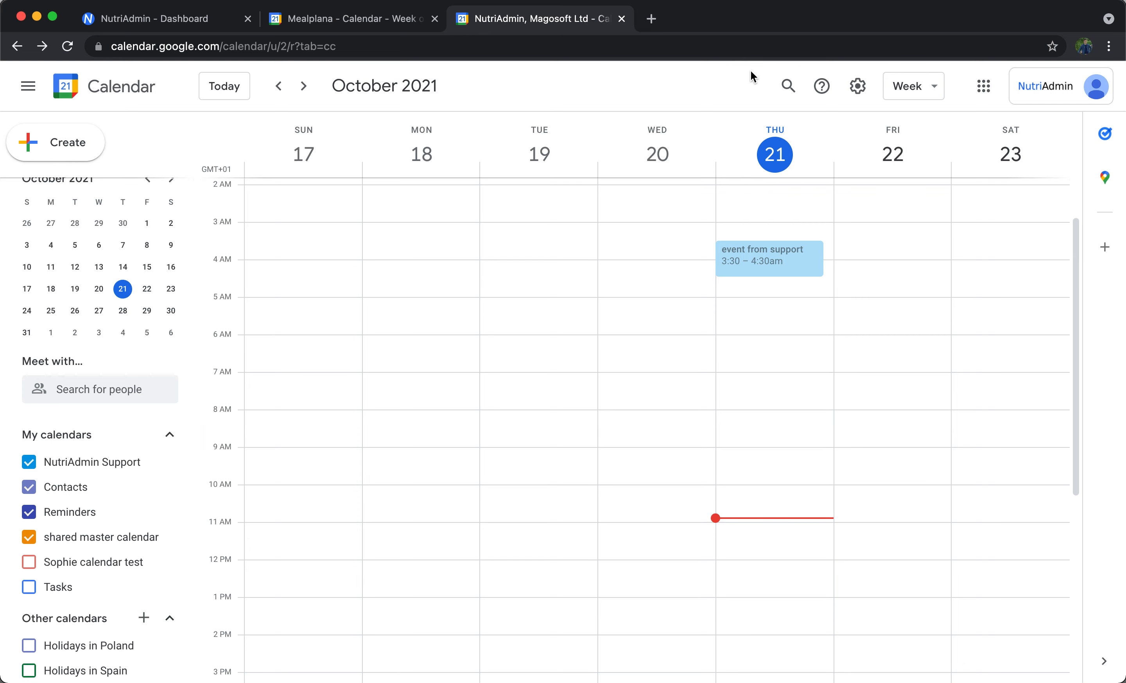
left_click(1049, 84)
left_click(1048, 85)
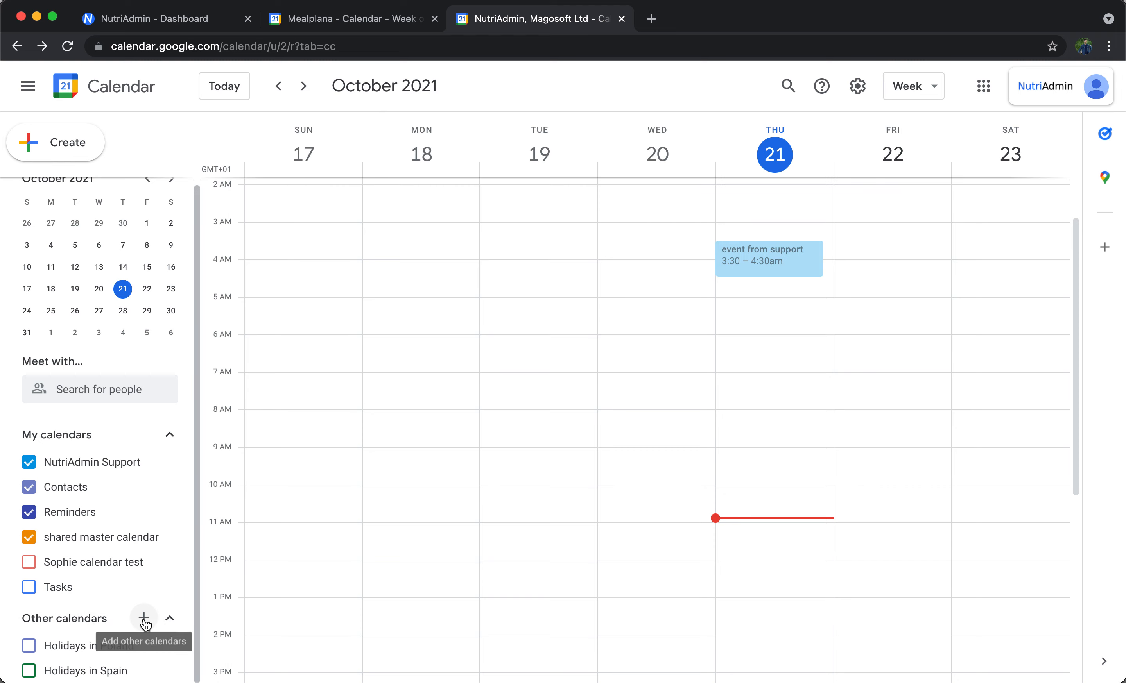
left_click(143, 618)
left_click(202, 568)
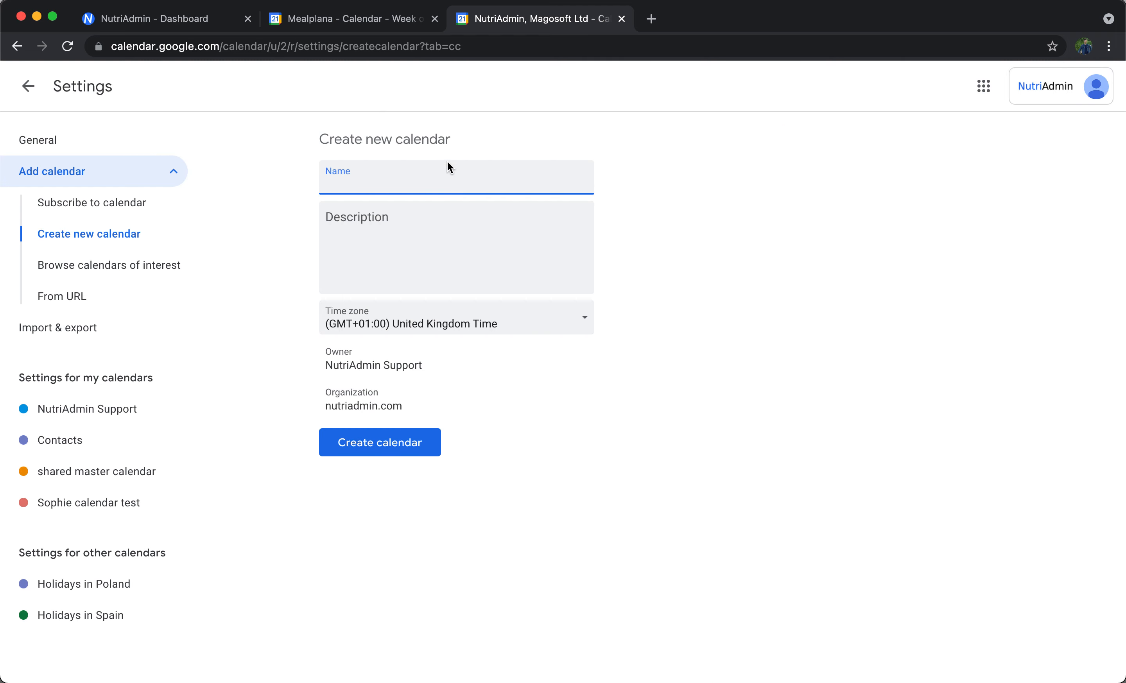
type("shared")
left_click(418, 445)
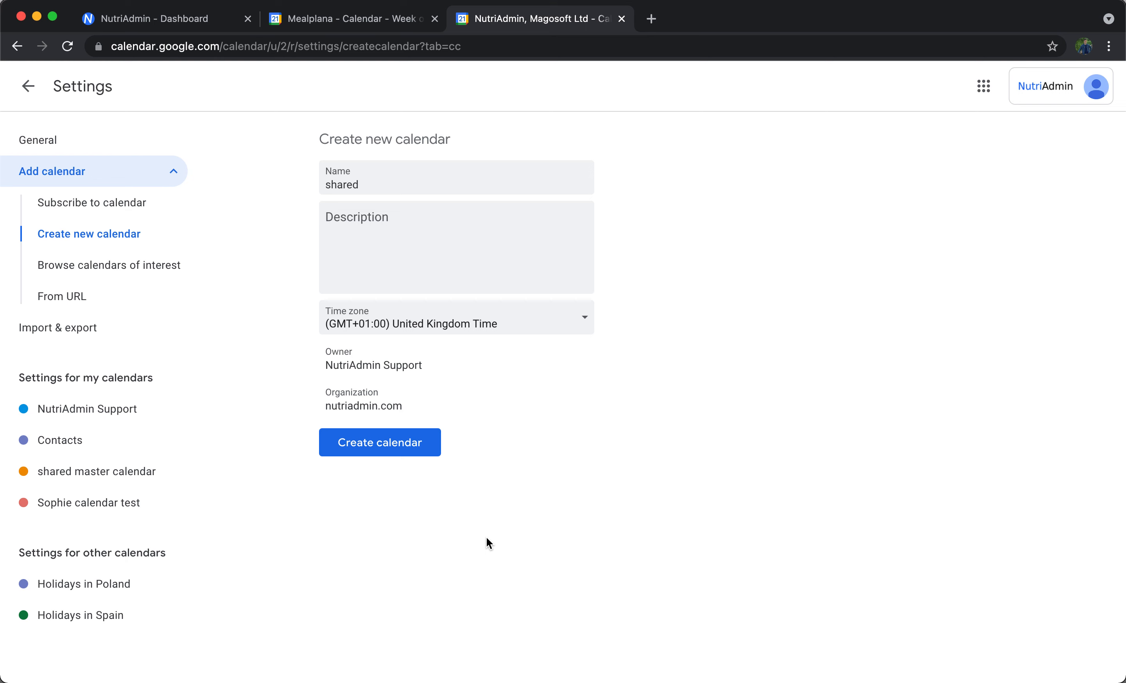
left_click(405, 452)
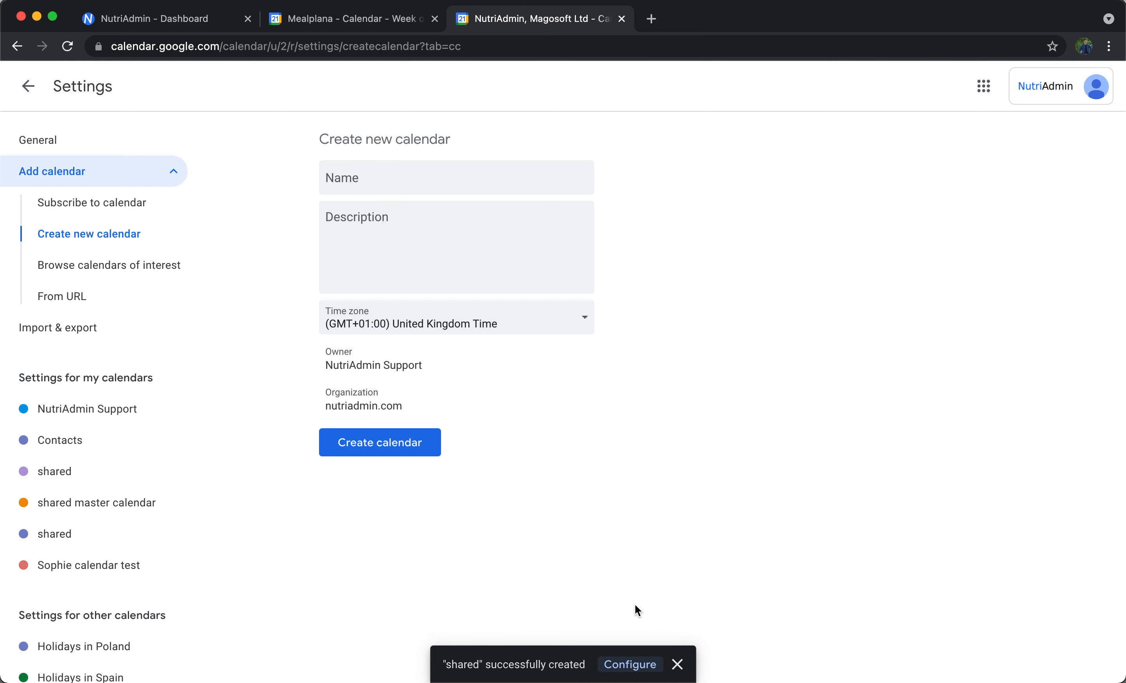
Open the settings and sharing page of the new "shared" calendar.
left_click(58, 540)
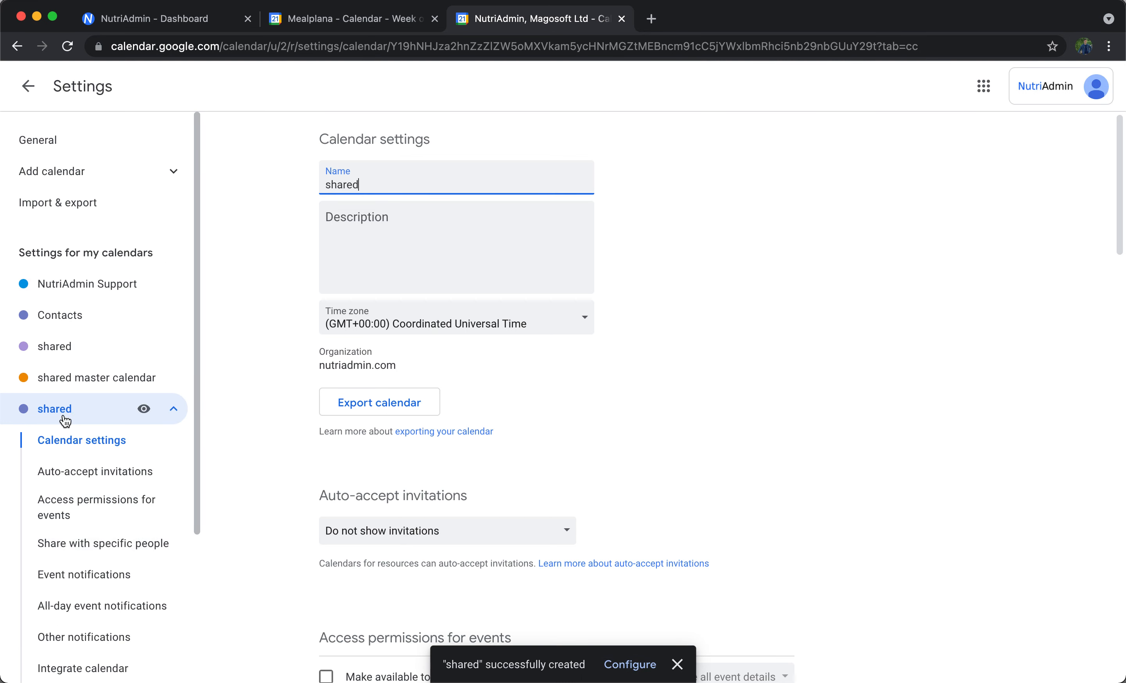
left_click(28, 85)
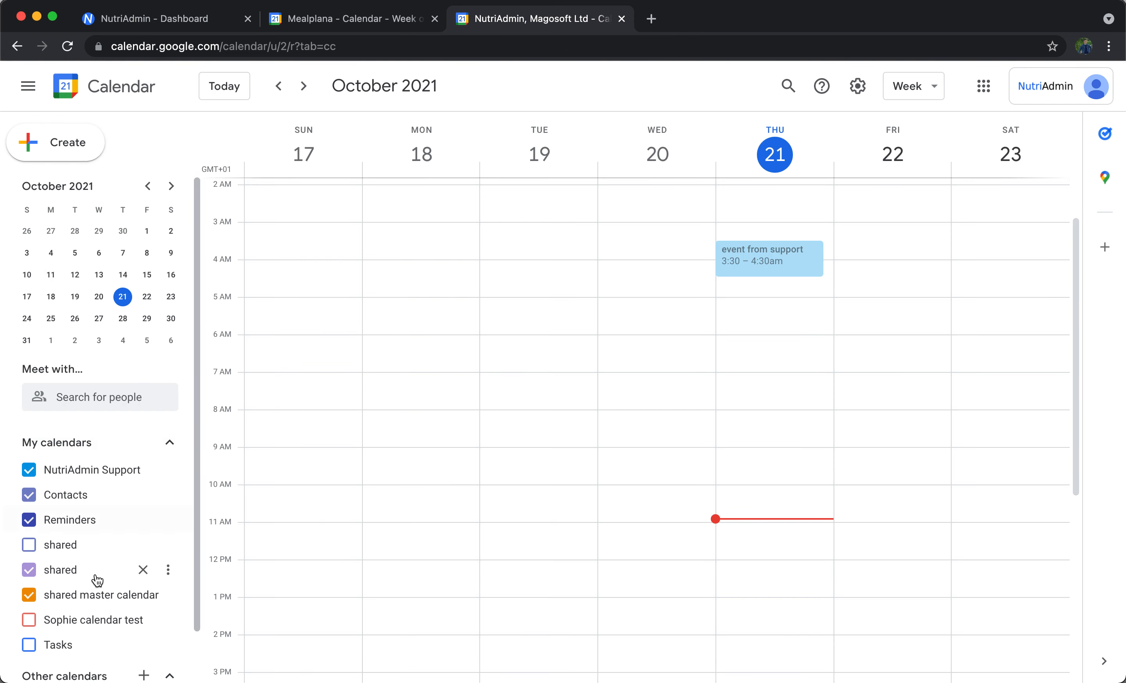
left_click(169, 571)
left_click(164, 548)
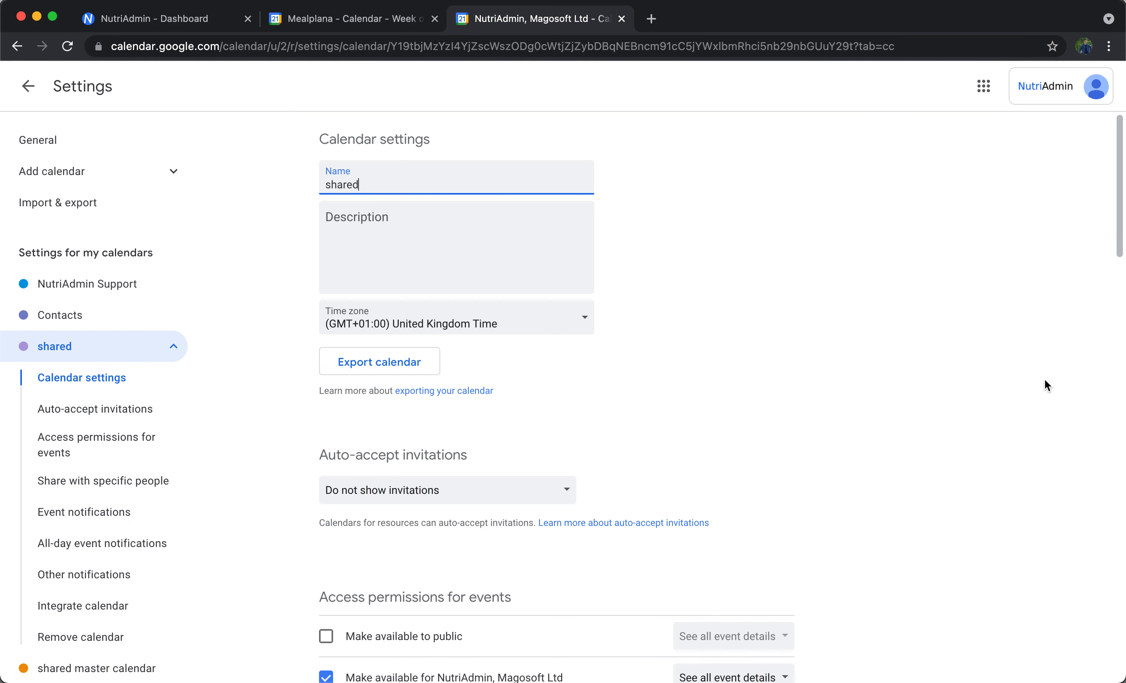
Share the "shared" calendar with the teammate's e-mail address and give them permission to make changes to events.
scroll(900, 341, "down", 10)
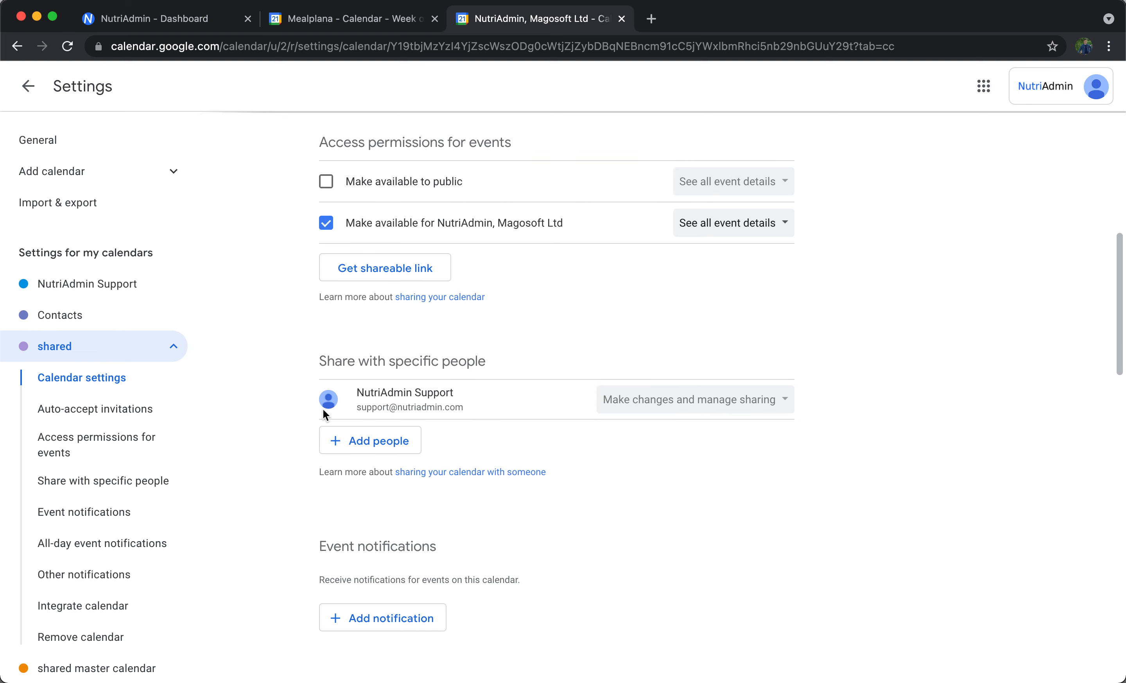
triple_click(388, 362)
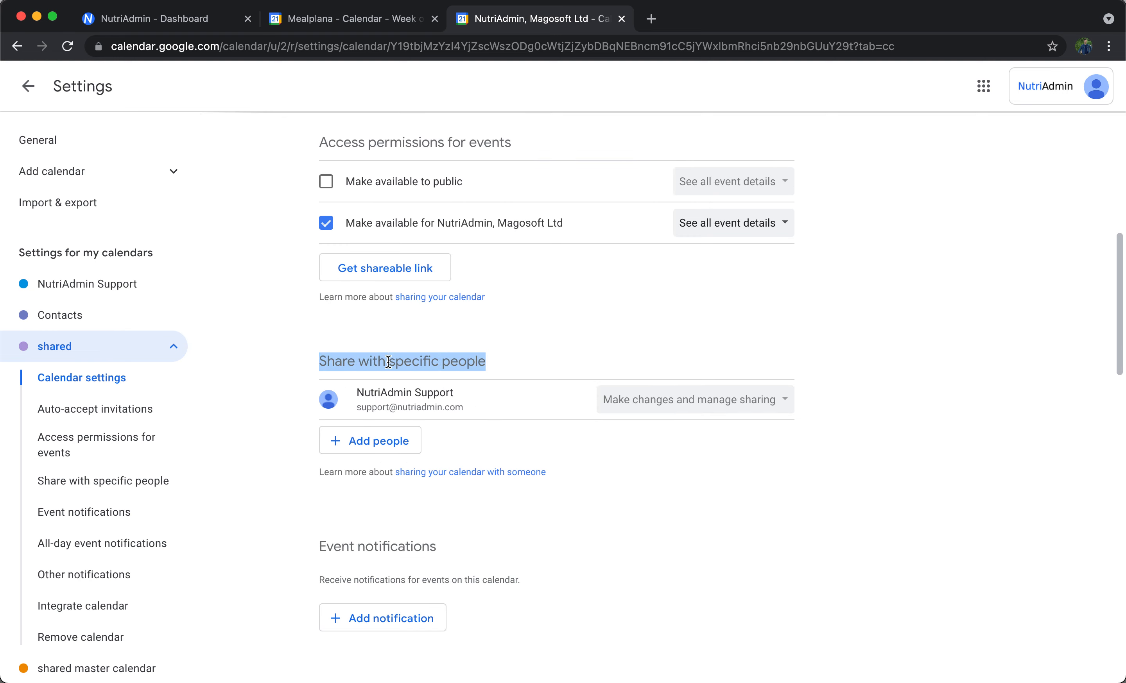
left_click(370, 444)
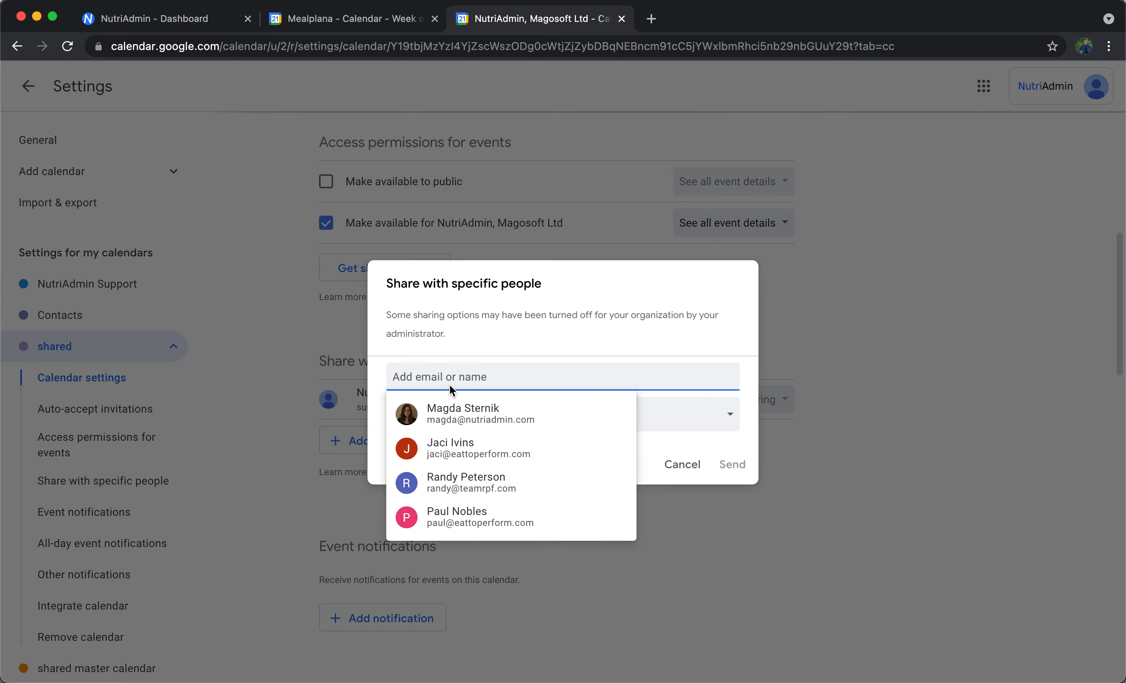
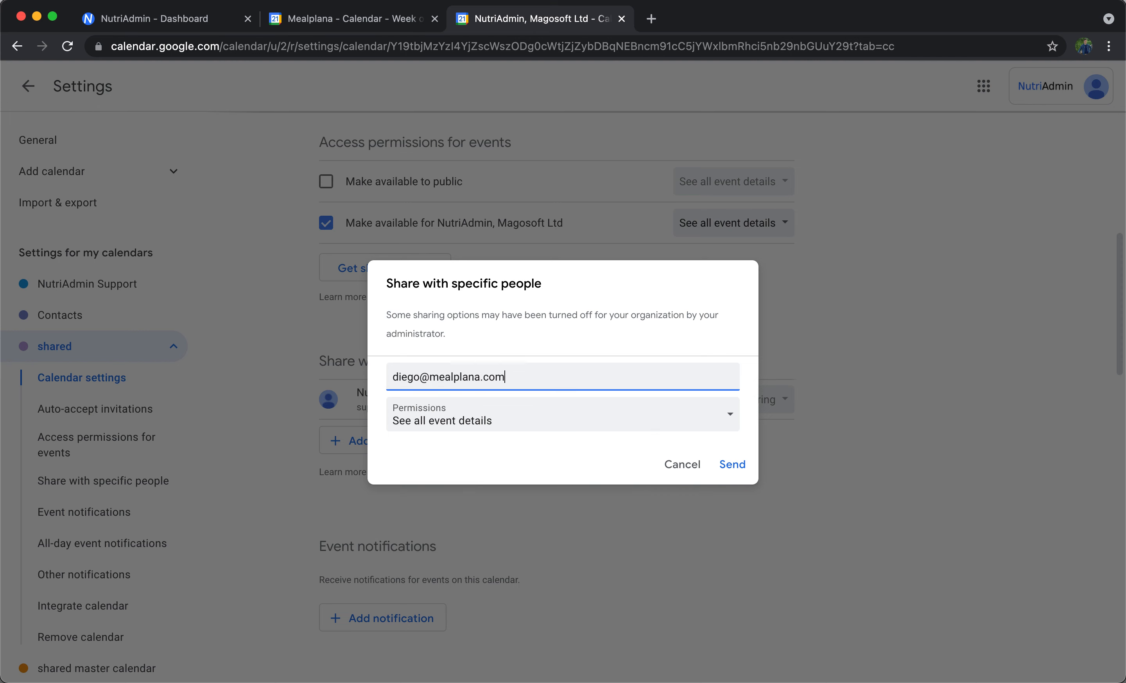
left_click(532, 345)
left_click(744, 472)
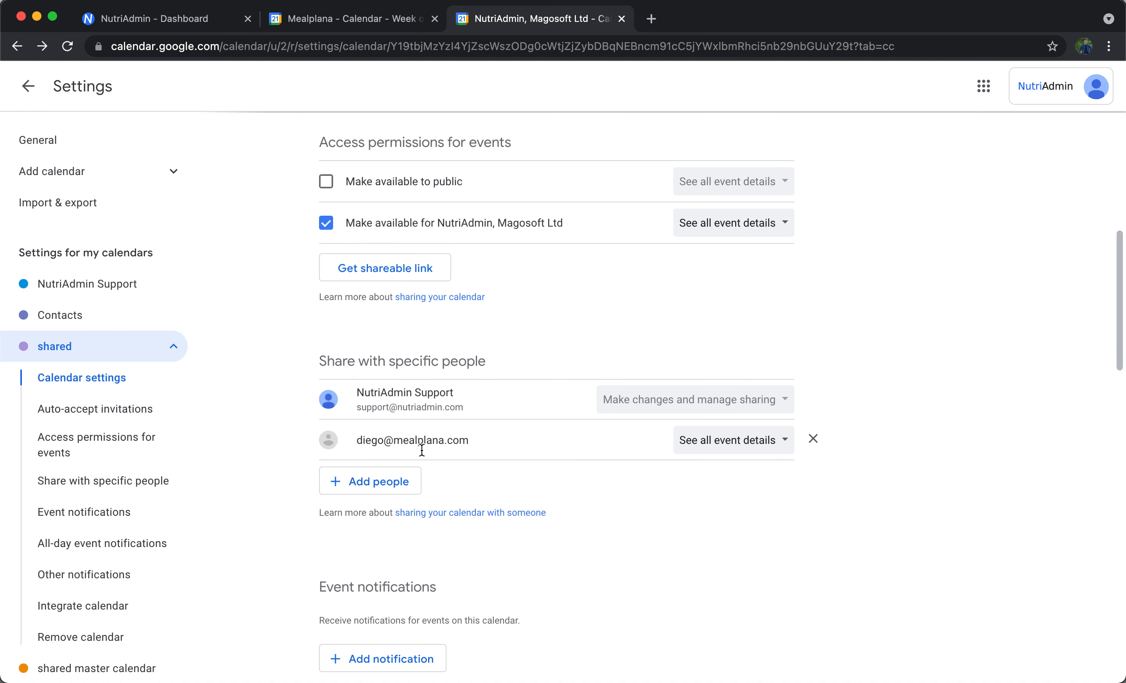
left_click(739, 442)
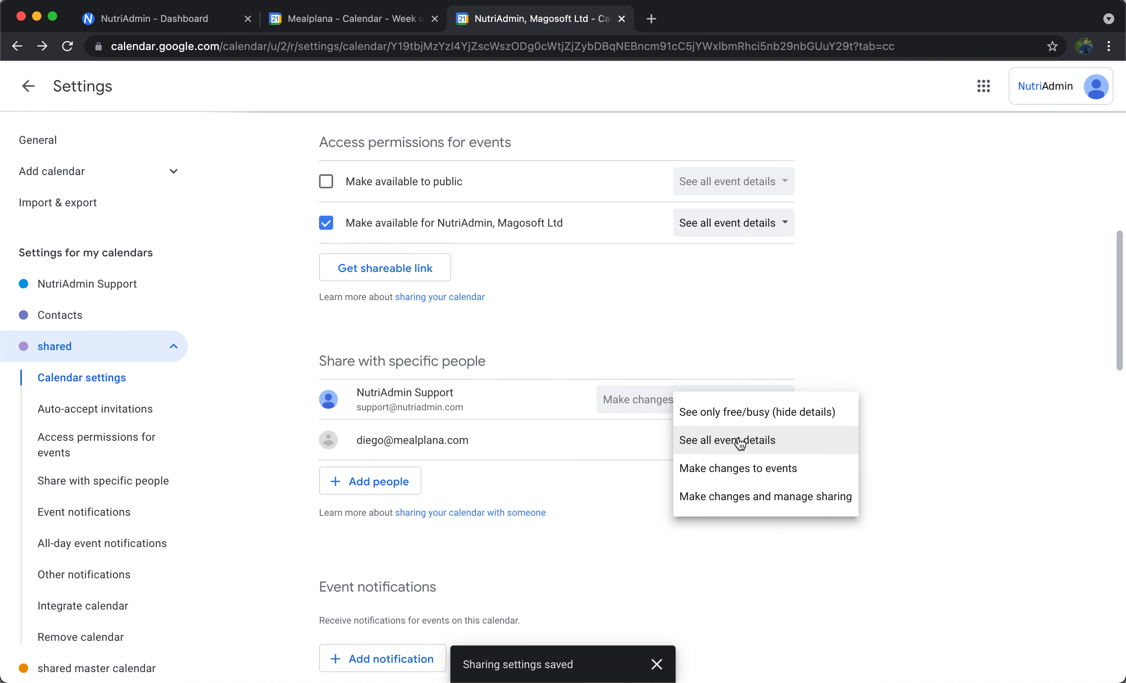
left_click(750, 469)
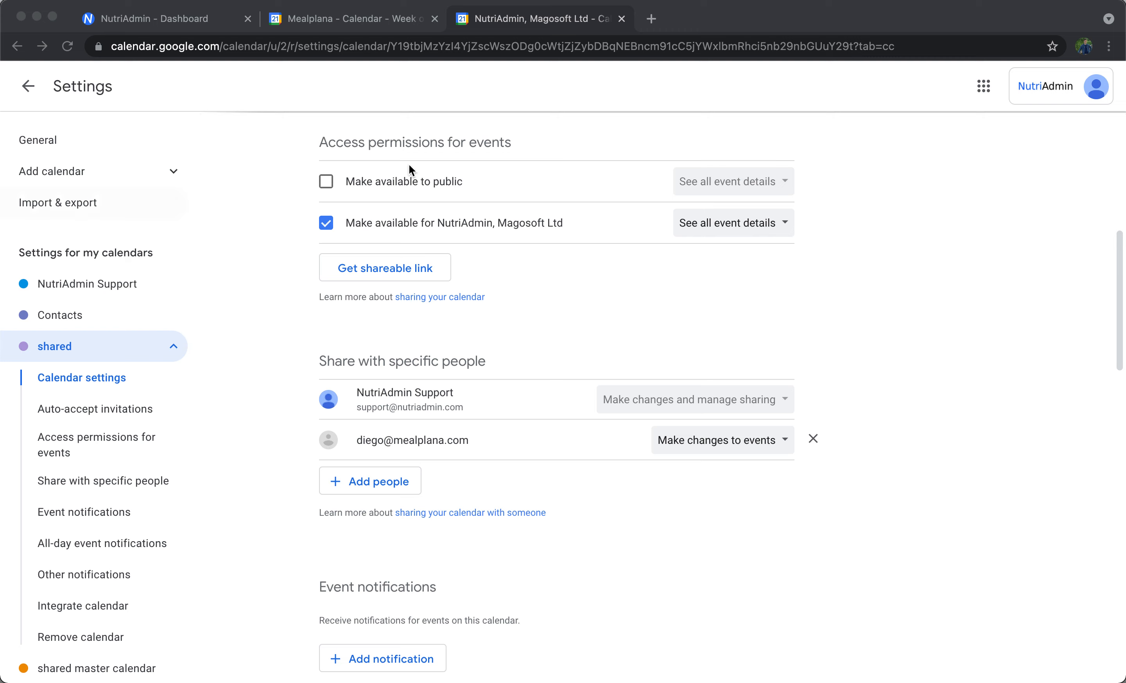
Reload the teammate's Google Calendar to check whether the shared calendar appears.
left_click(362, 21)
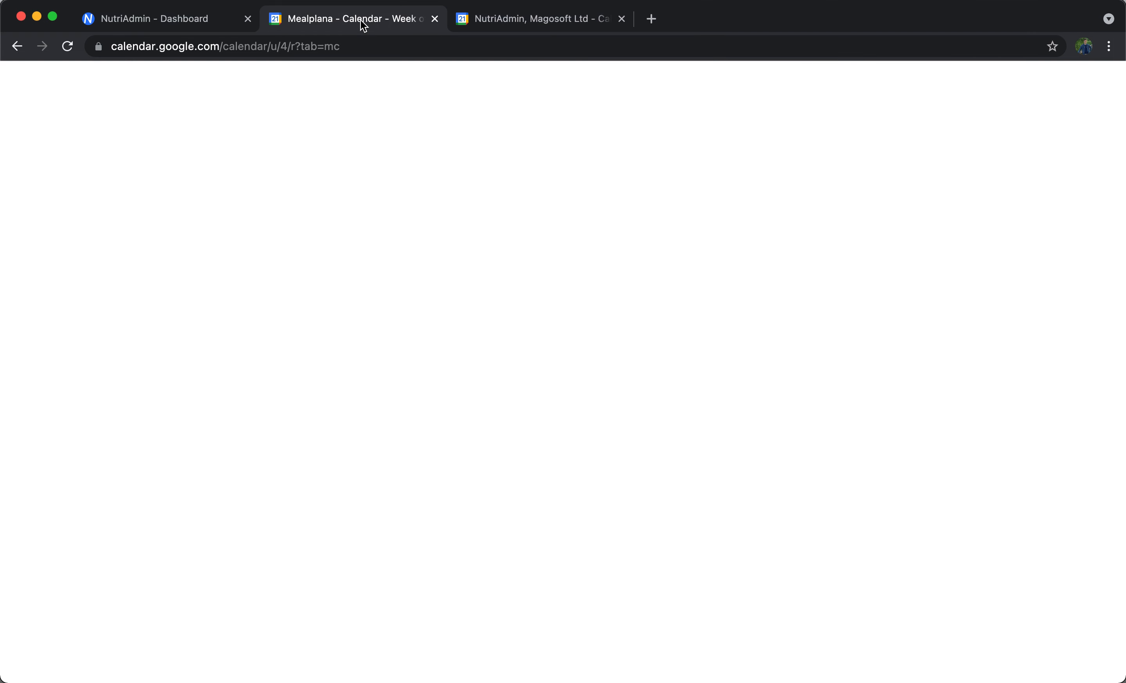
left_click(67, 46)
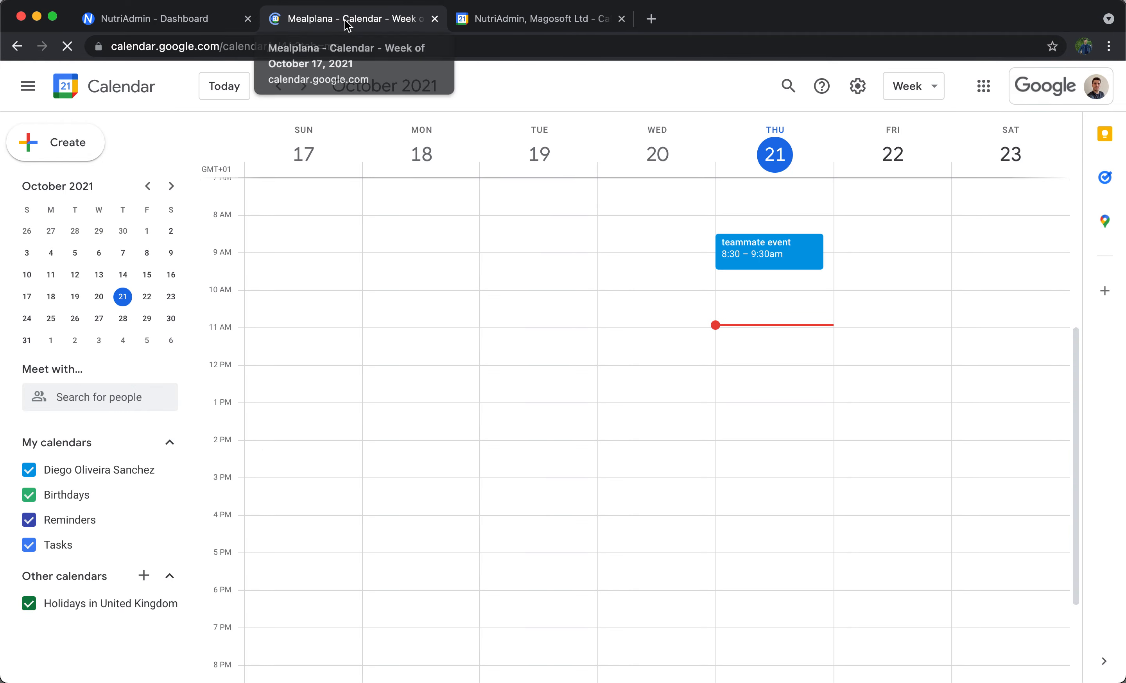
left_click(526, 23)
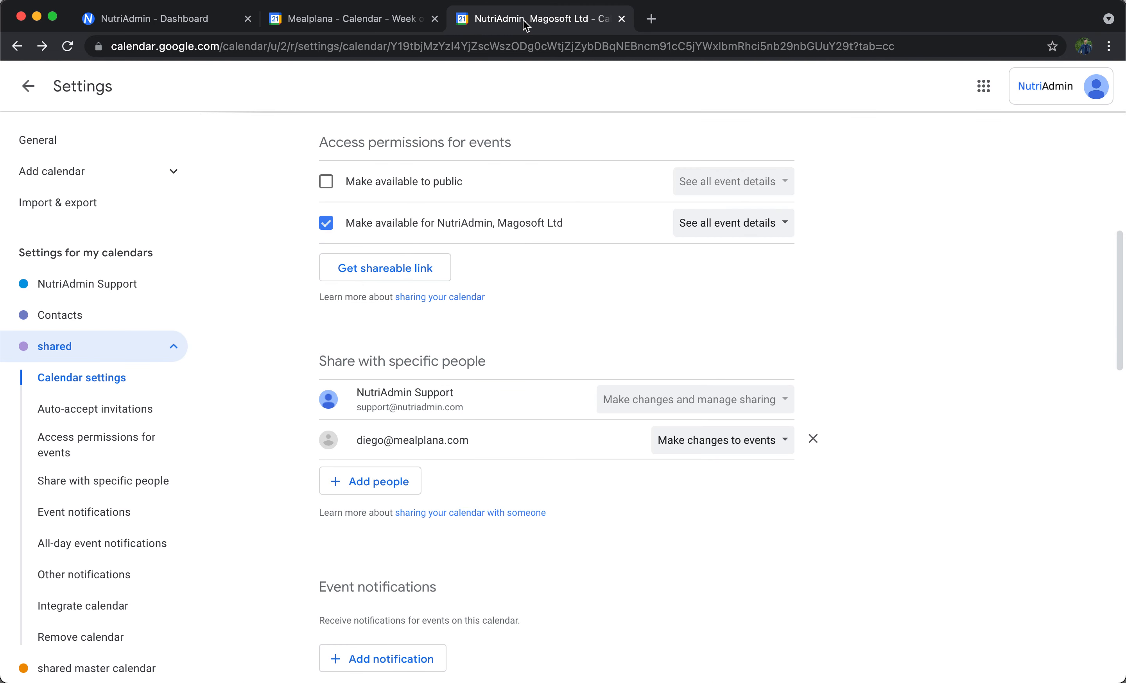
Create an event titled "this is a shared event" on Thursday, October 21 at 8:30am in the "shared" calendar.
left_click(39, 92)
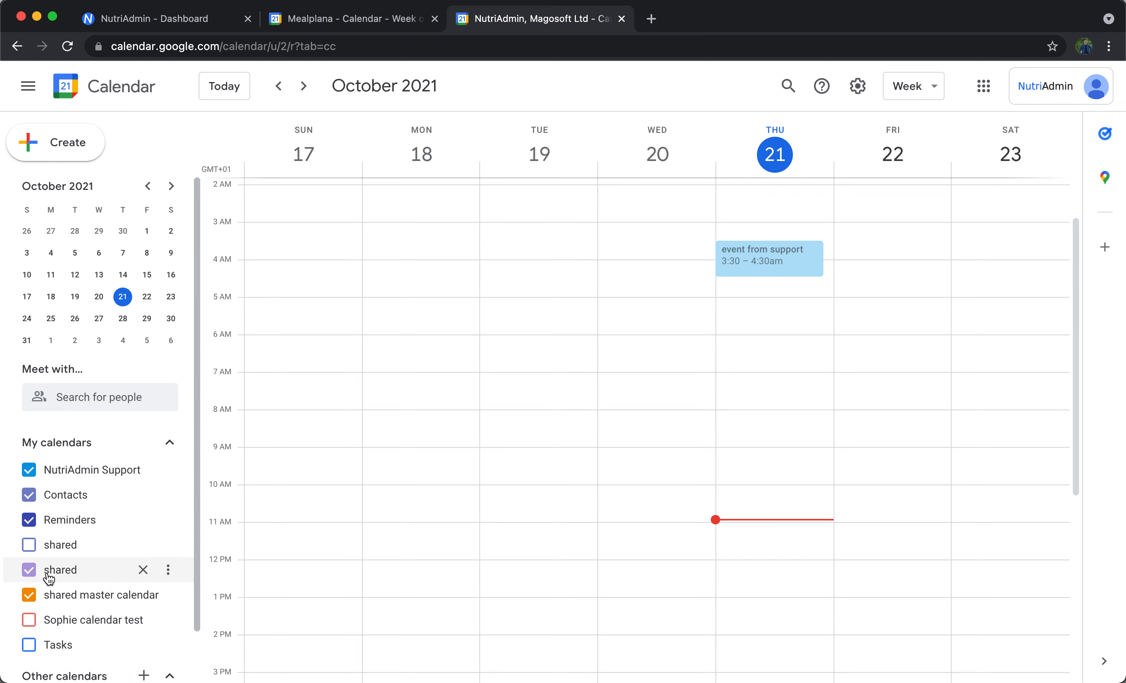
left_click(762, 433)
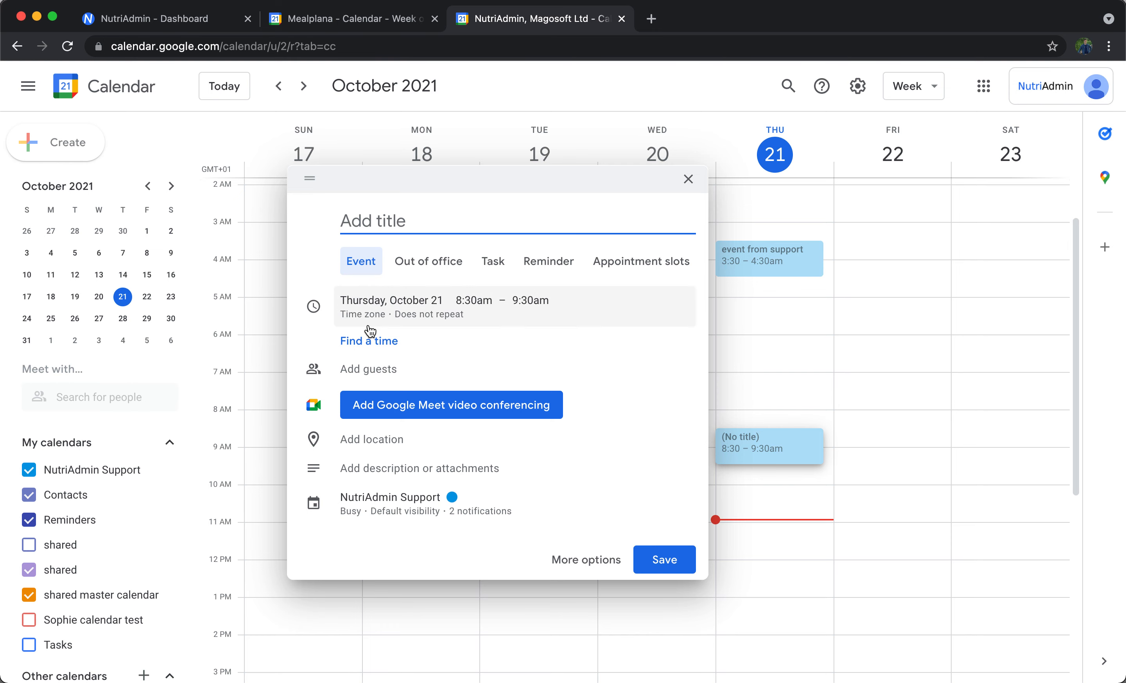
left_click(540, 502)
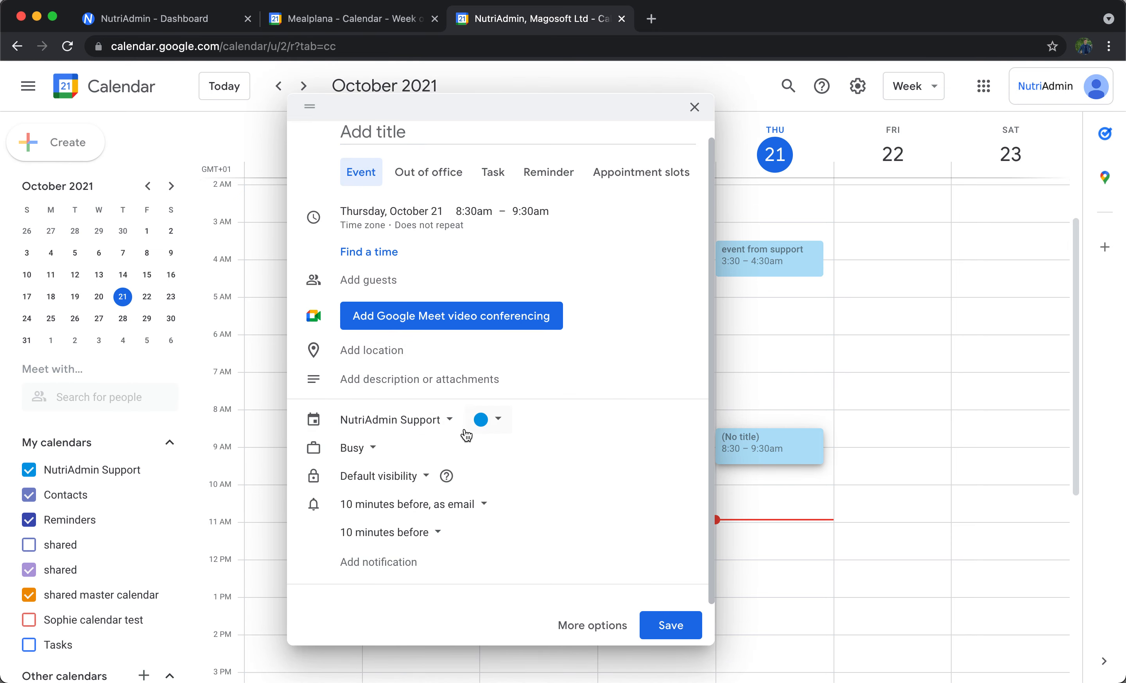
left_click(449, 421)
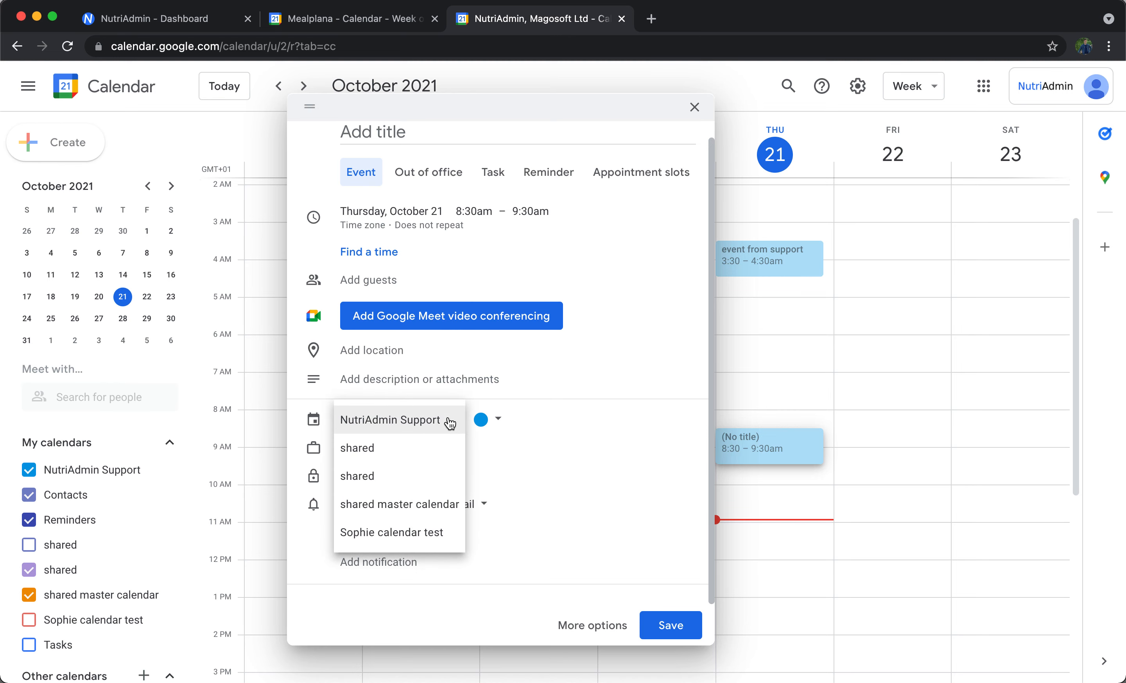
left_click(425, 461)
left_click(392, 477)
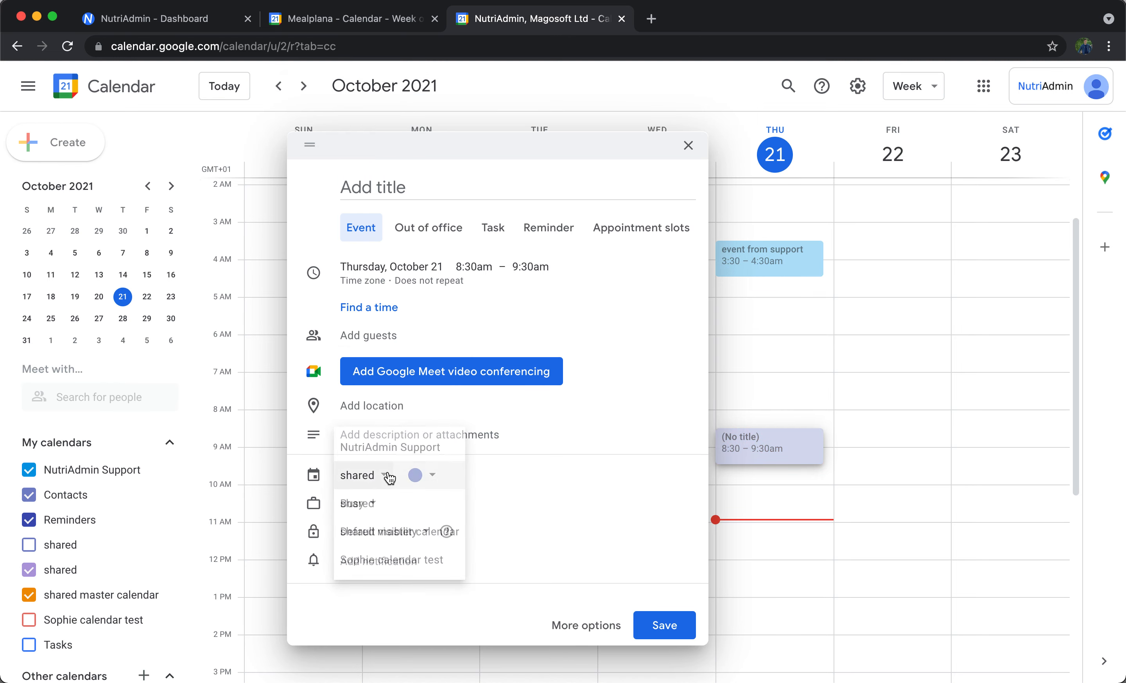
left_click(347, 506)
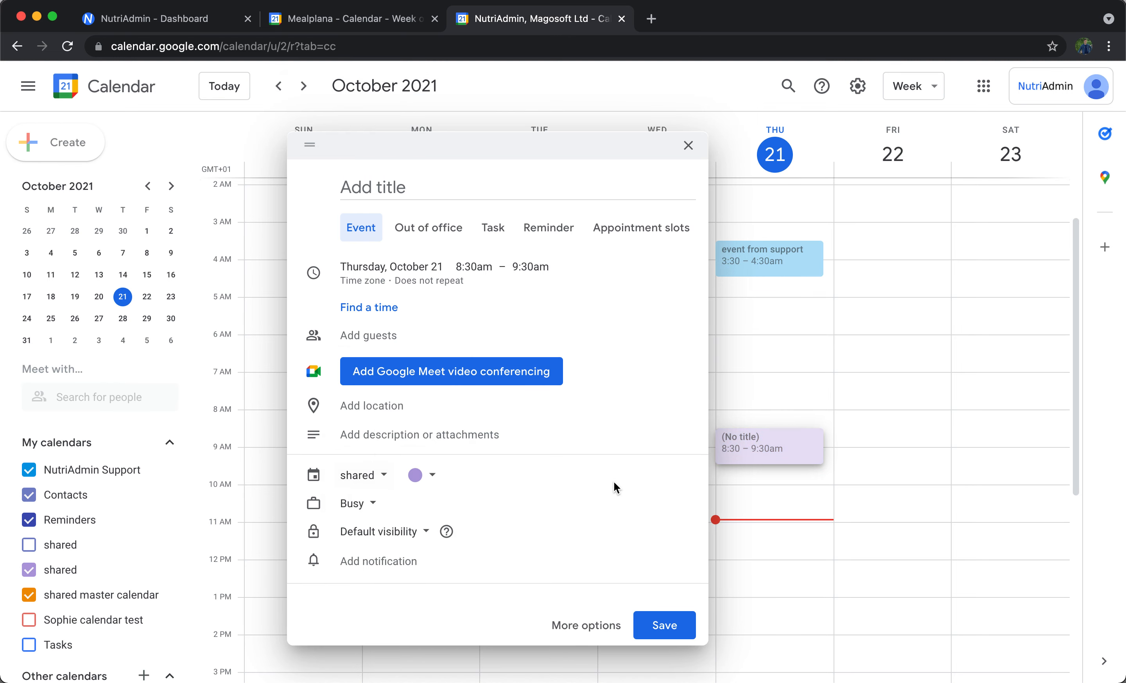
left_click(417, 185)
type("this is a shared event")
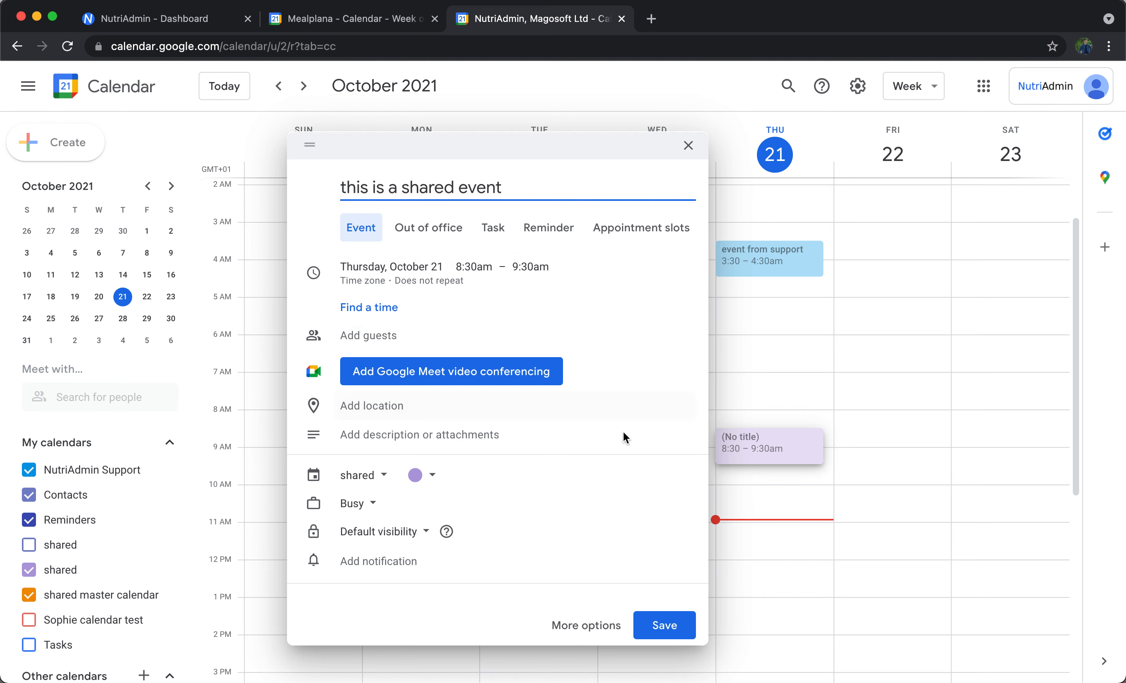
left_click(644, 622)
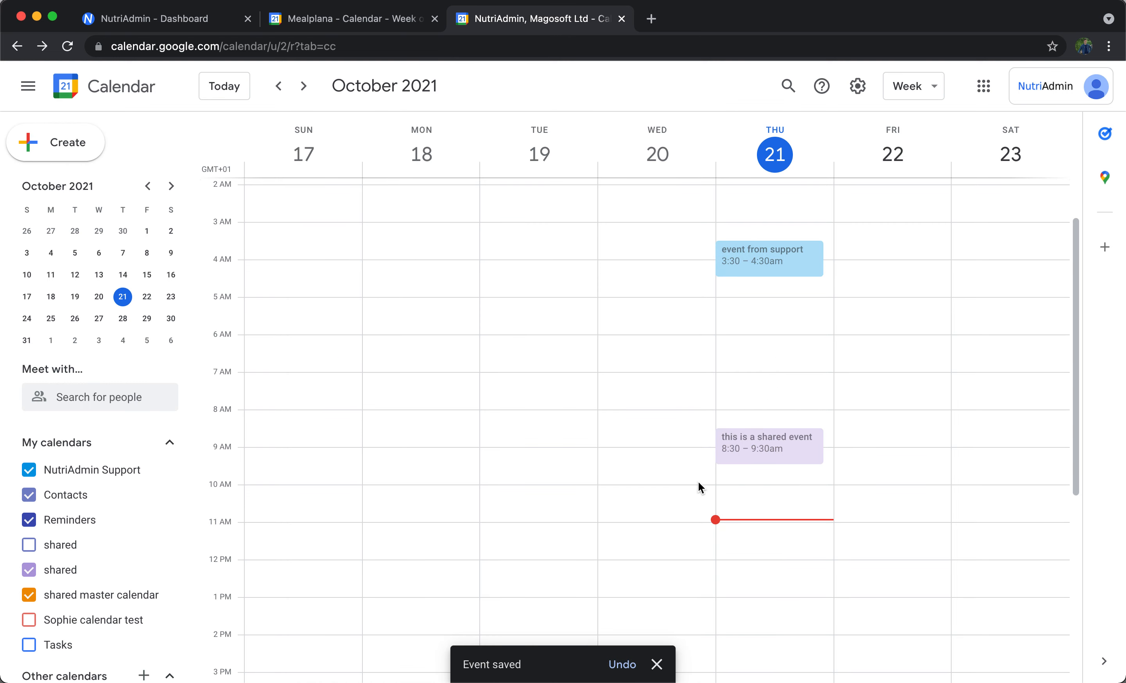
Hide the NutriAdmin Support, Contacts and Reminders calendars so only the "shared" calendar is displayed.
left_click(20, 469)
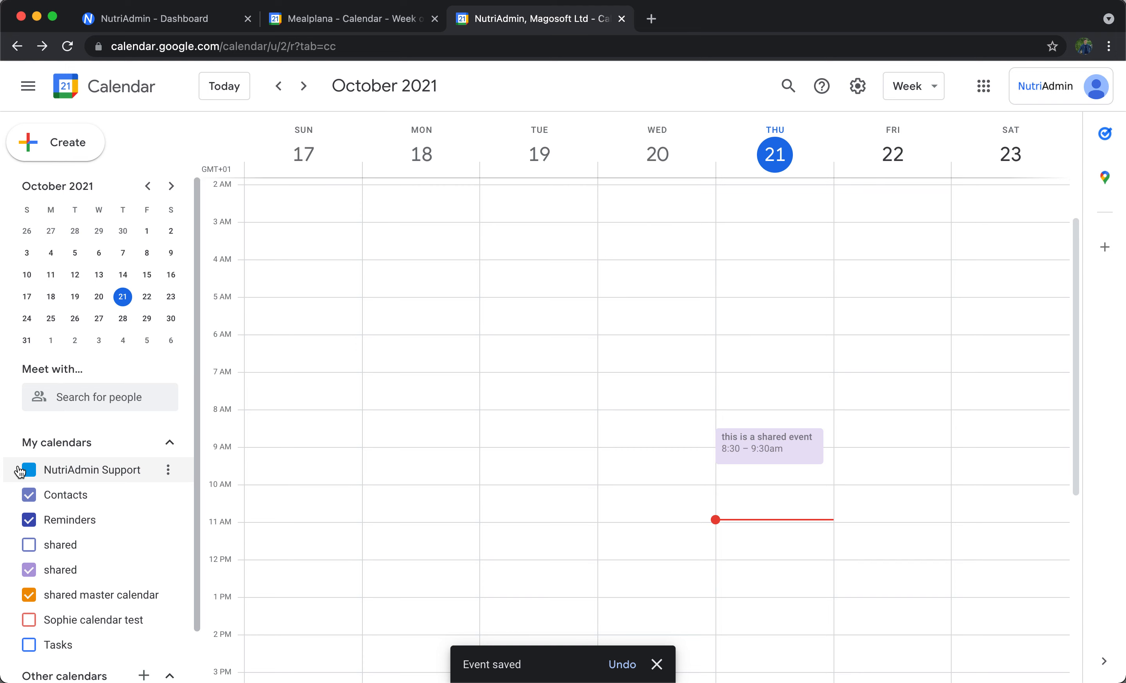
left_click(28, 495)
left_click(28, 520)
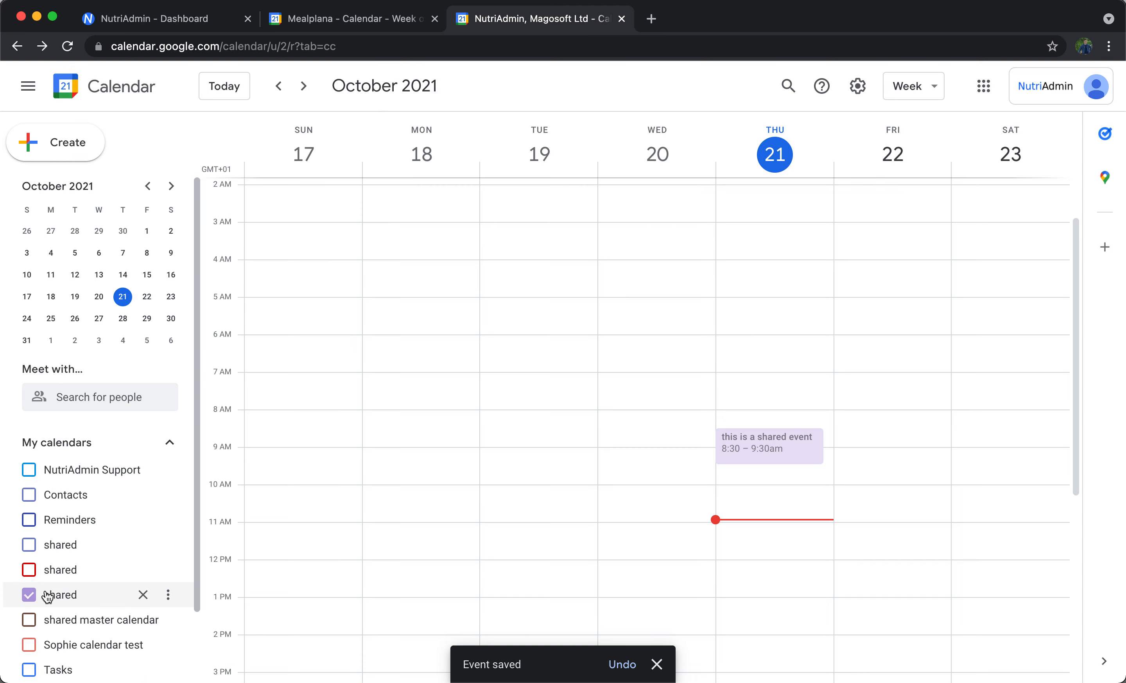
scroll(111, 586, "down", 2)
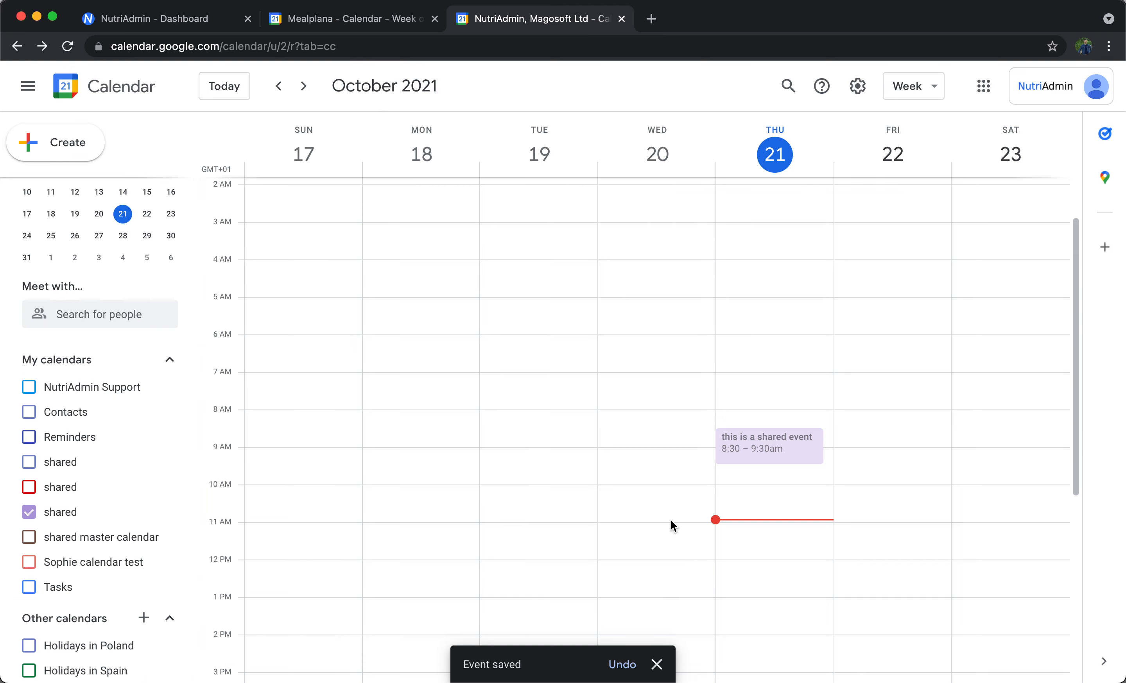
scroll(672, 526, "up", 2)
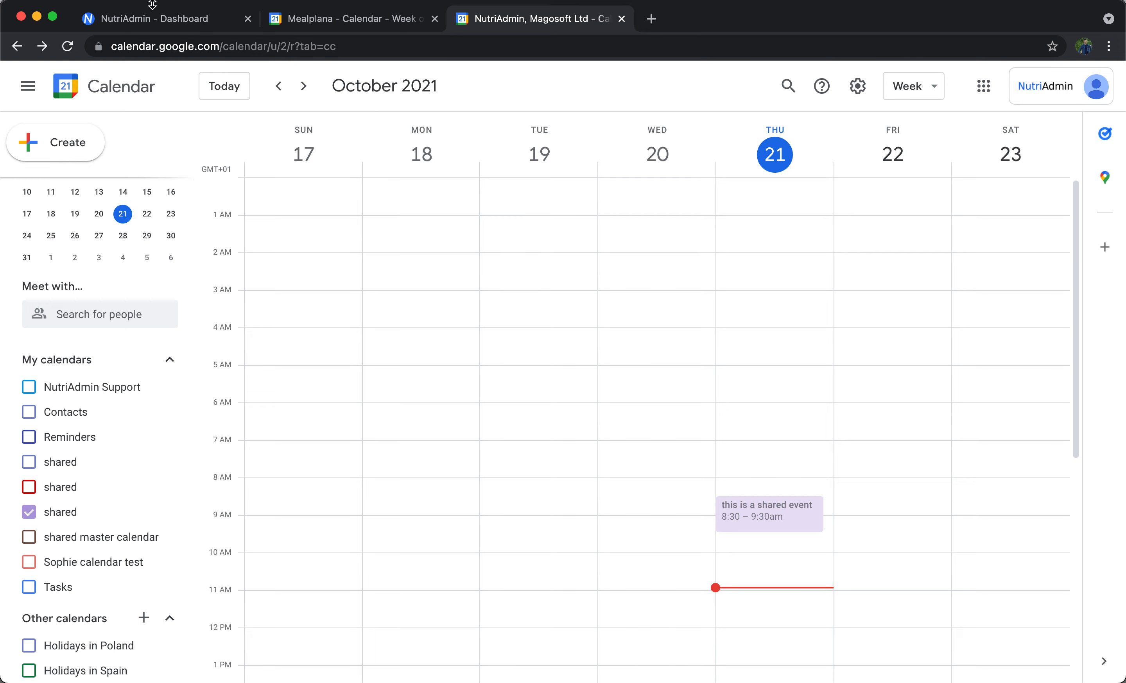
In NutriAdmin's integration settings, enable the "shared (owner)" Google calendar and save the changes.
left_click(156, 17)
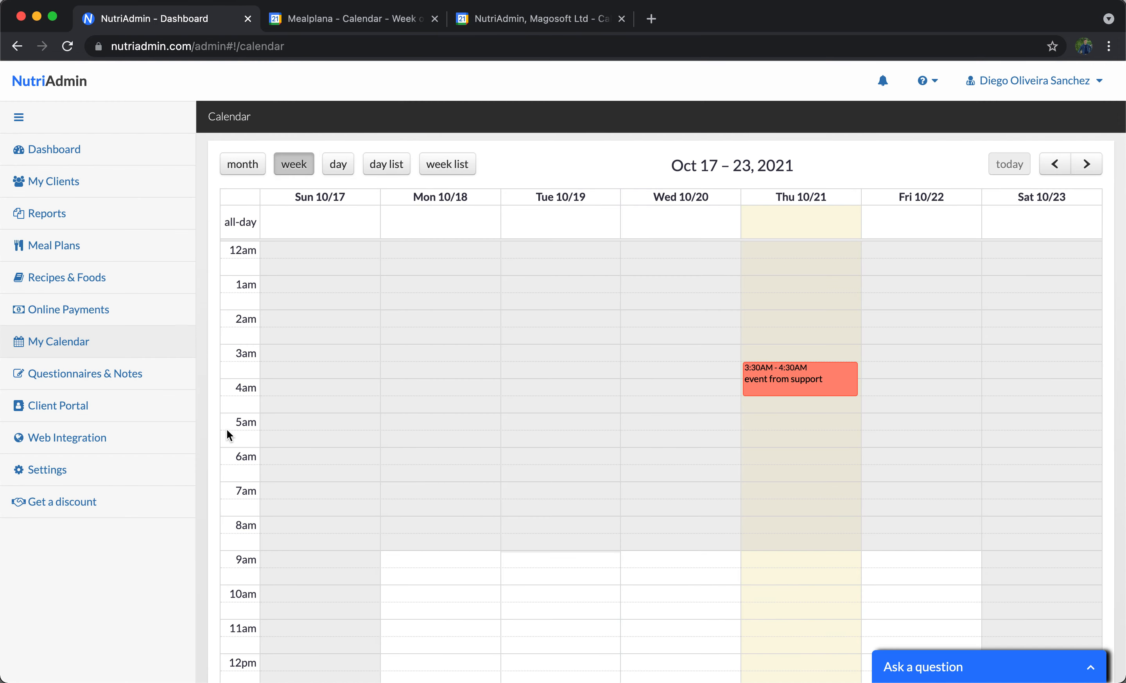
left_click(88, 484)
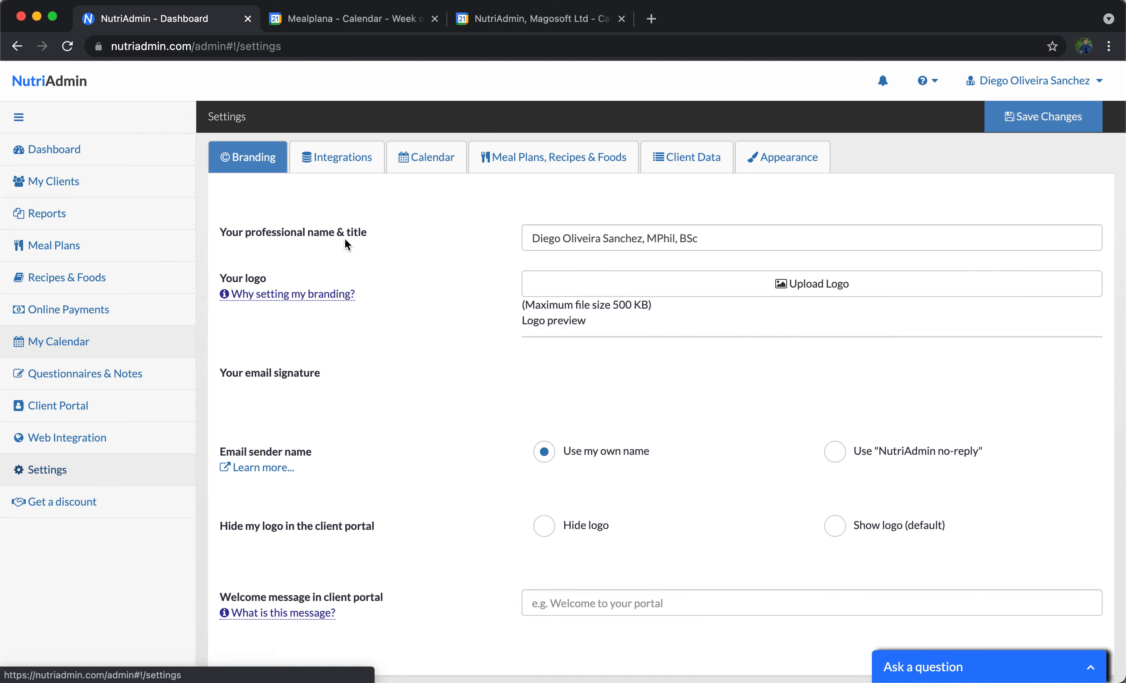
left_click(346, 157)
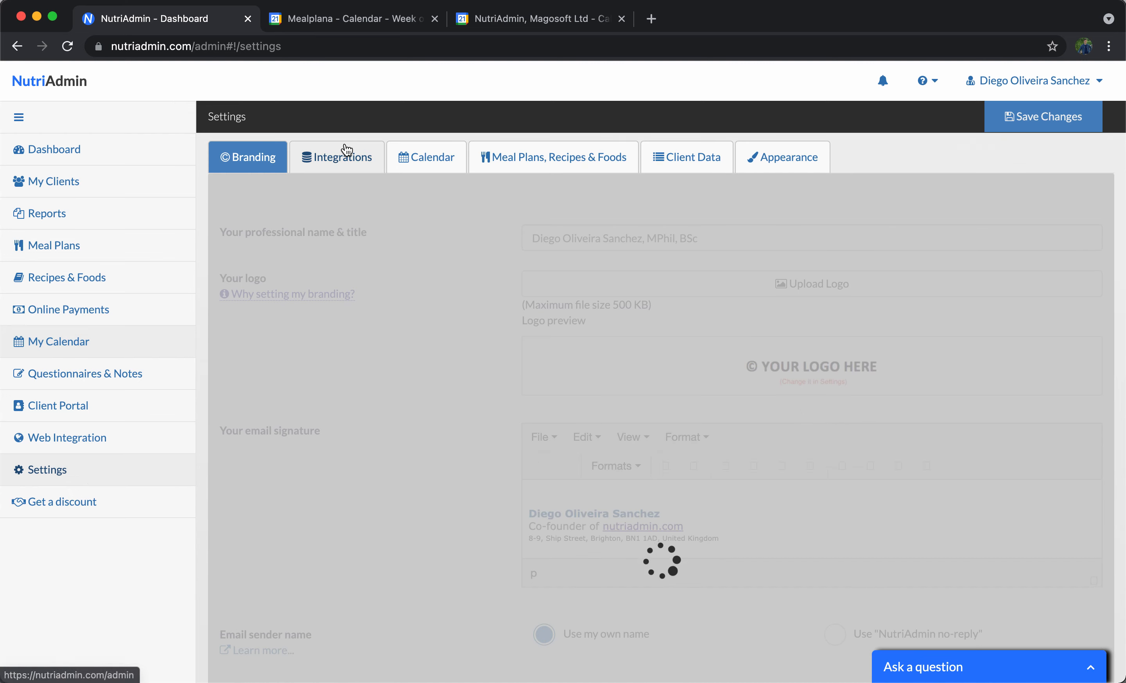
scroll(493, 323, "down", 5)
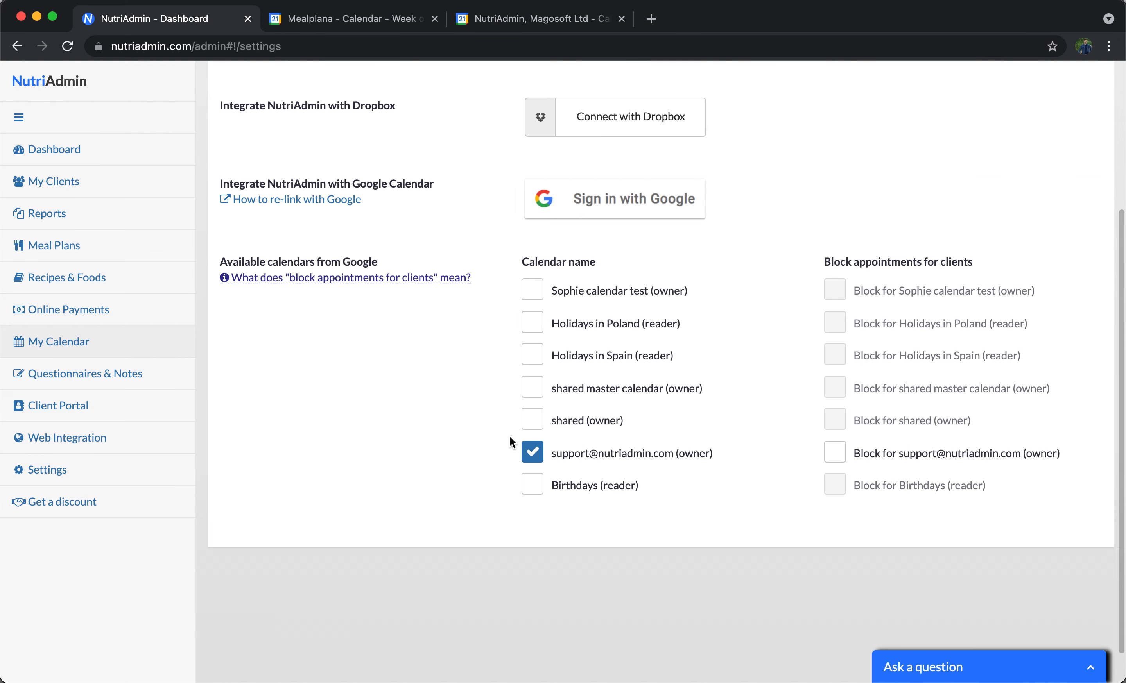
left_click(530, 427)
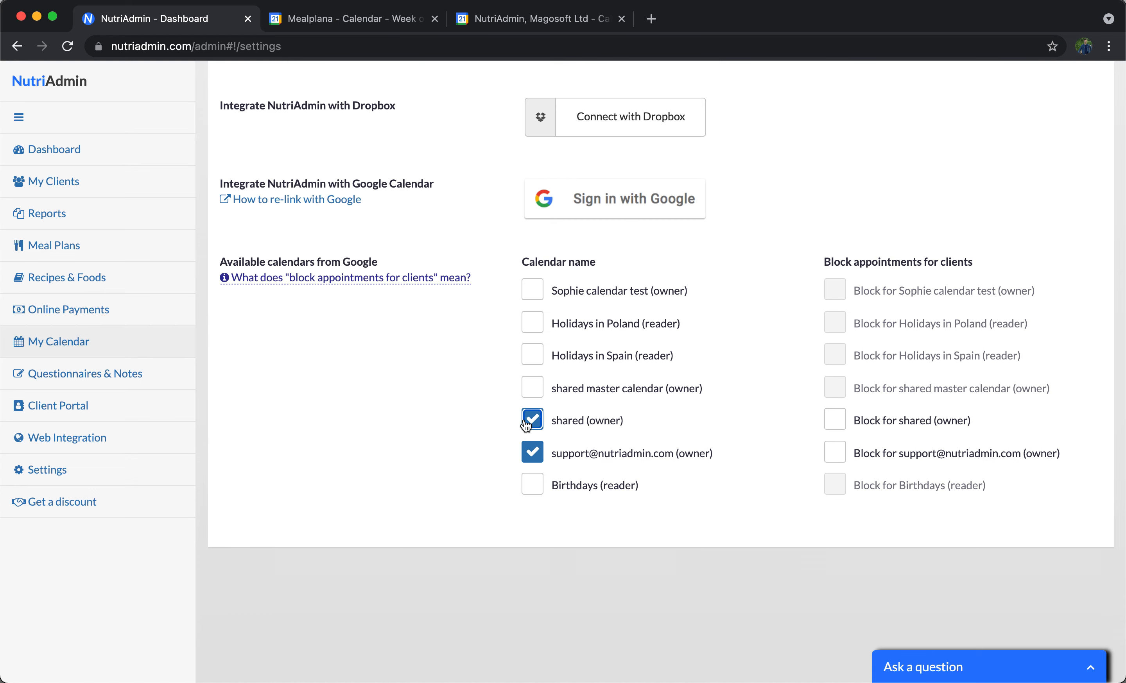
scroll(673, 463, "up", 5)
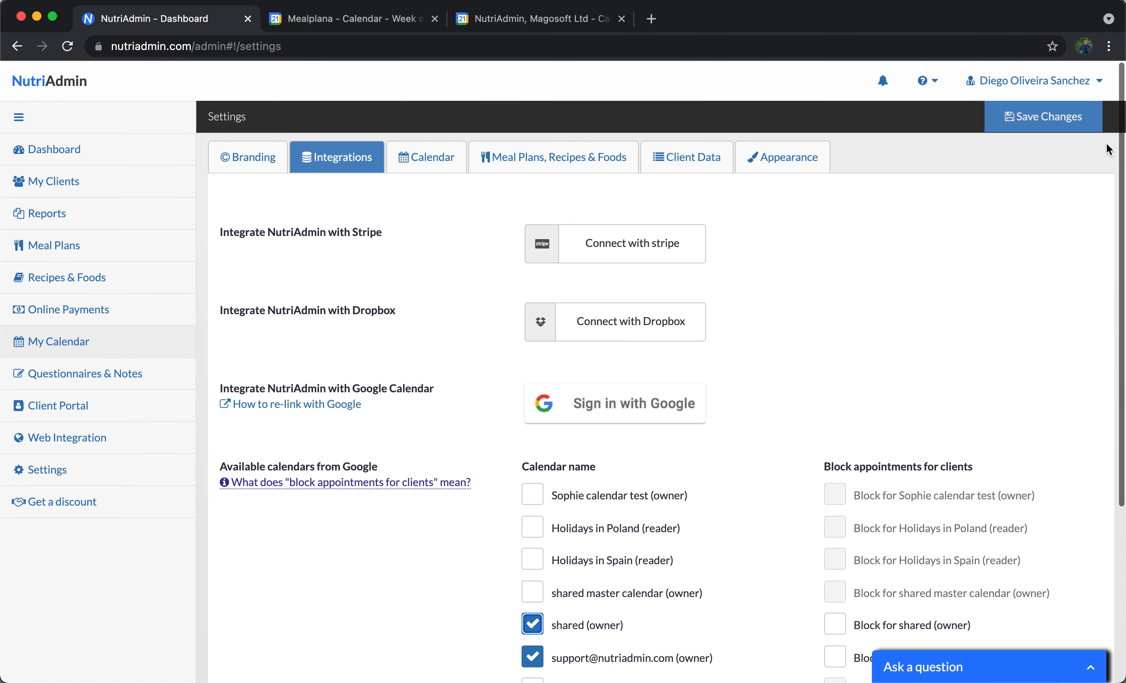
left_click(1043, 117)
Reload the teammate's Google Calendar again to see if the shared calendar now shows up.
scroll(661, 463, "down", 5)
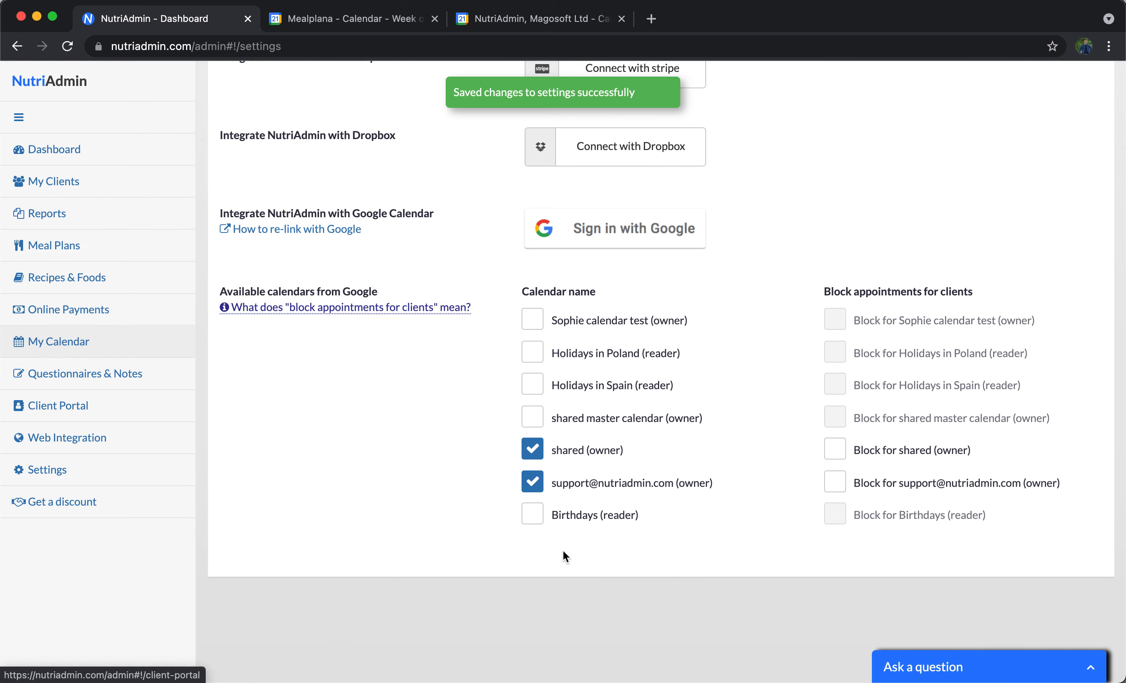
scroll(563, 550, "up", 5)
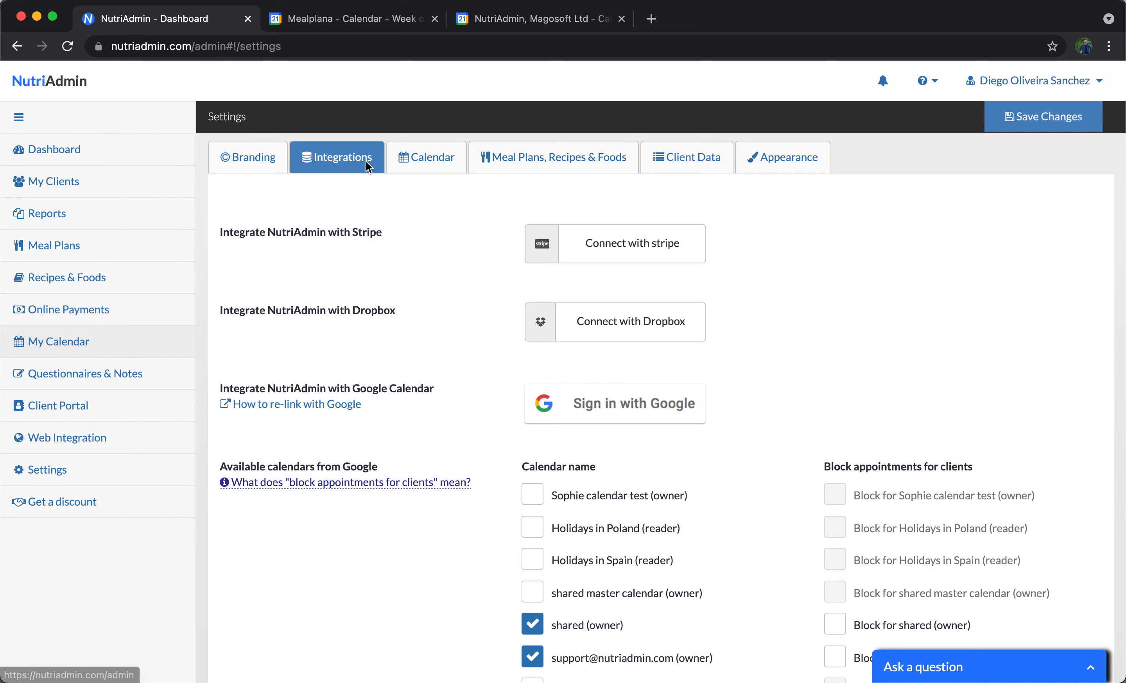
scroll(581, 530, "down", 5)
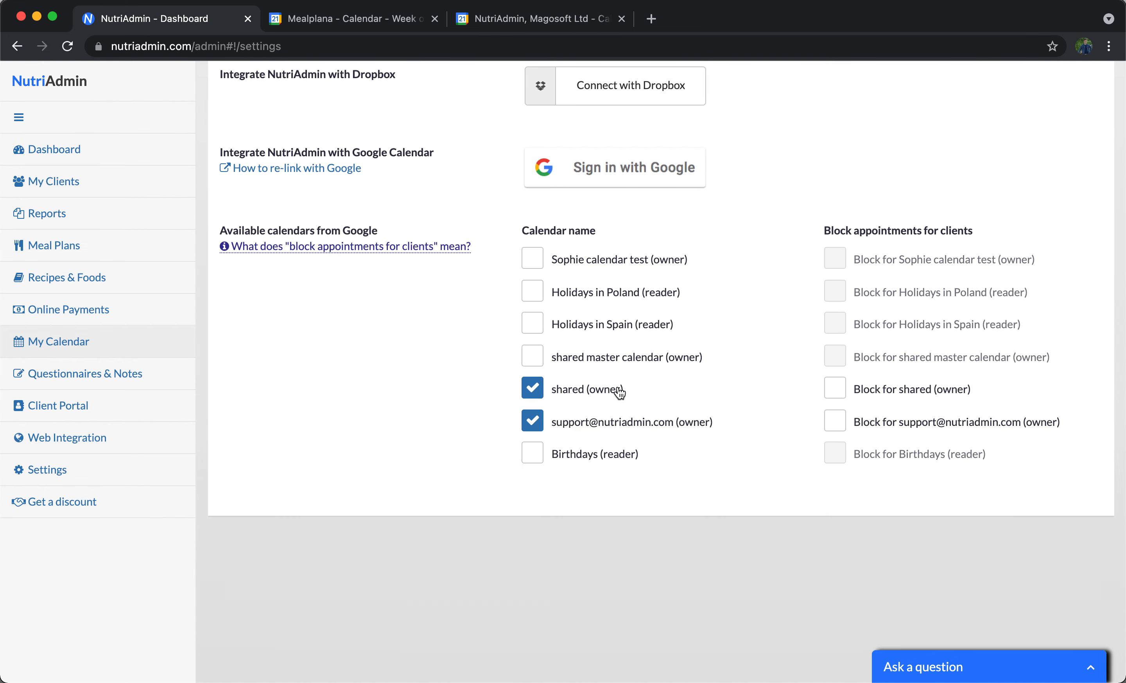
scroll(623, 458, "up", 5)
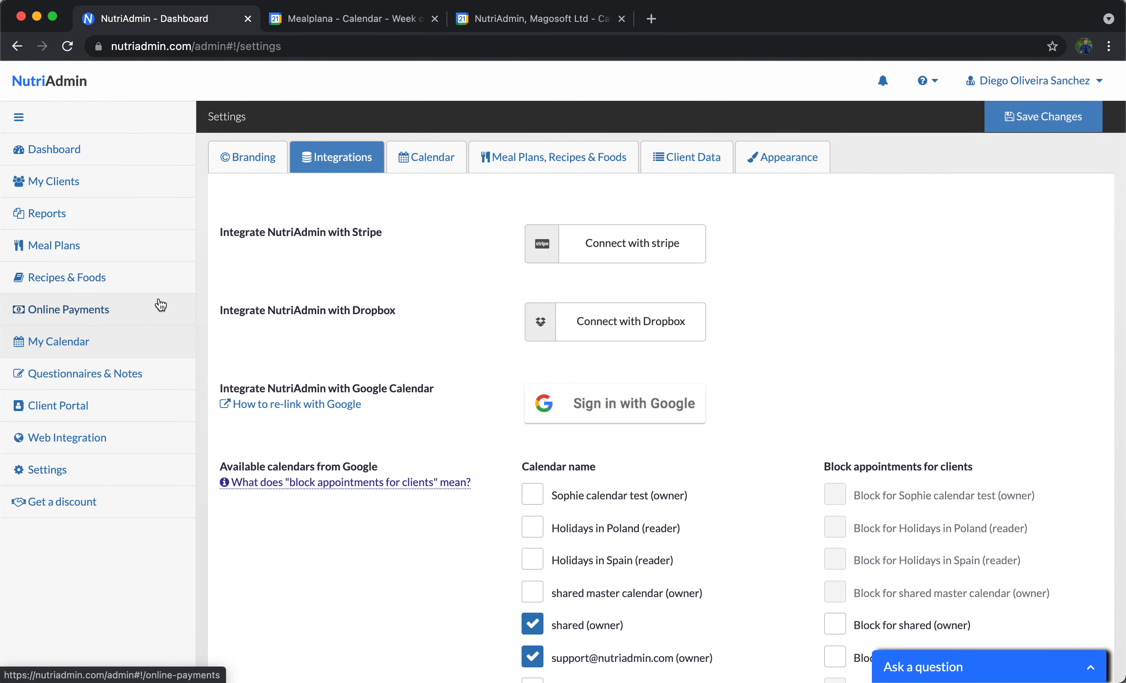
left_click(377, 21)
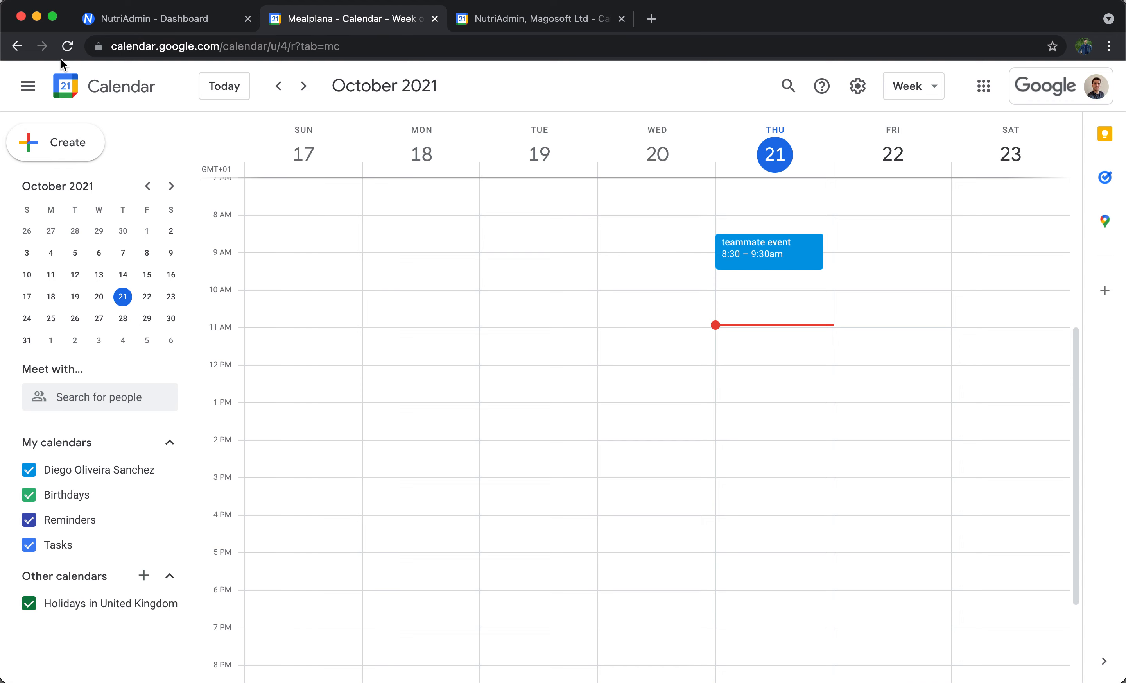
left_click(73, 46)
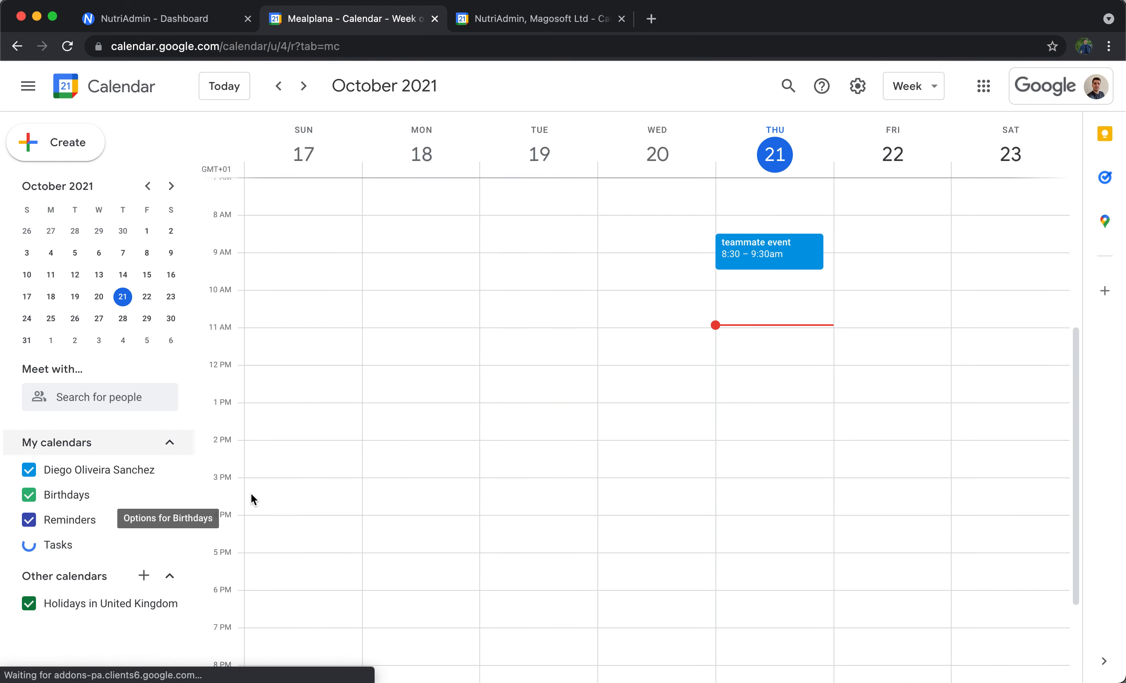
Open the teammate calendar's account menu to check which Google account is signed in, then close it.
left_click(1069, 78)
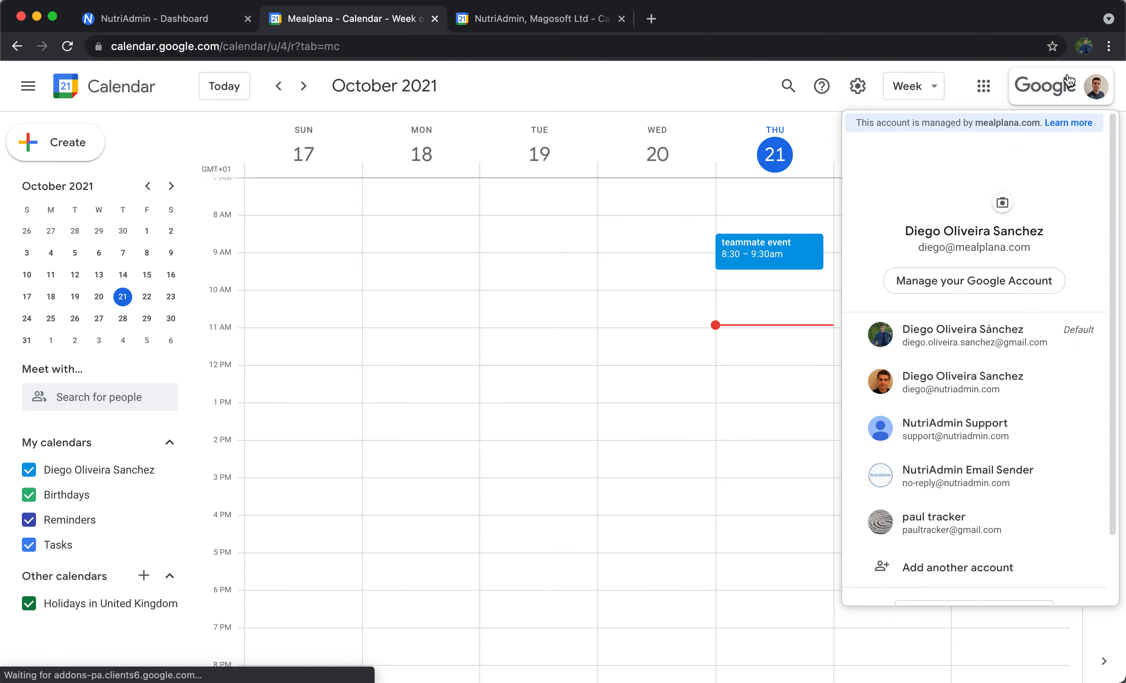
left_click(1018, 83)
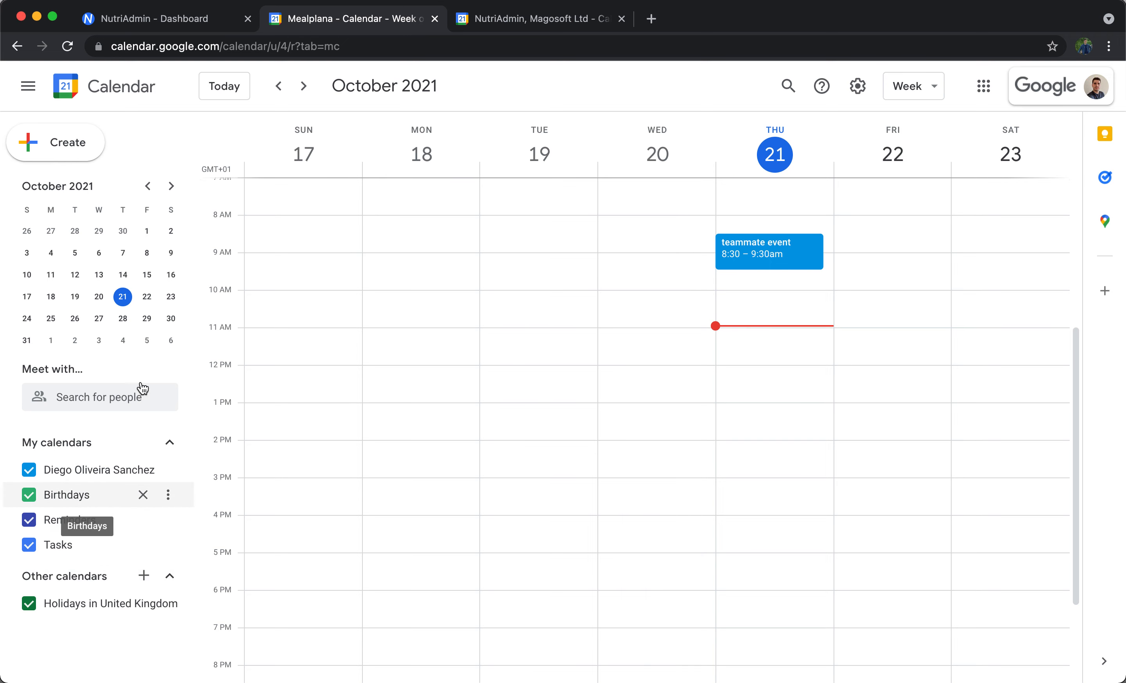
Switch to NutriAdmin and review the Google calendars listed in the integration settings.
left_click(180, 21)
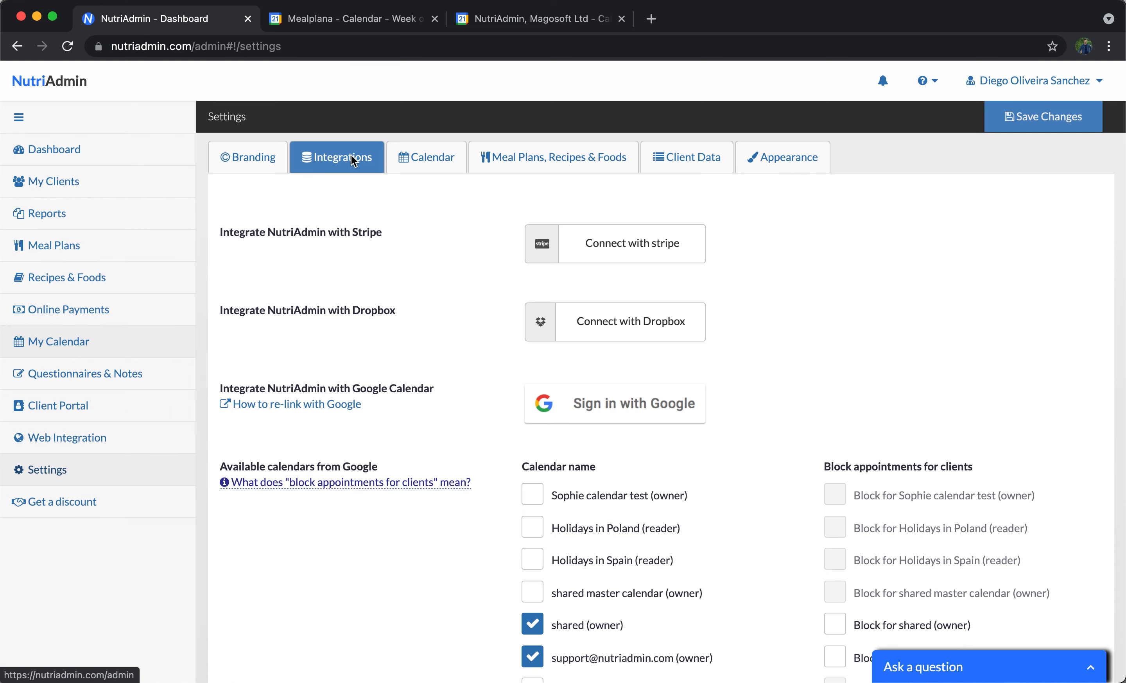
scroll(513, 268, "down", 1)
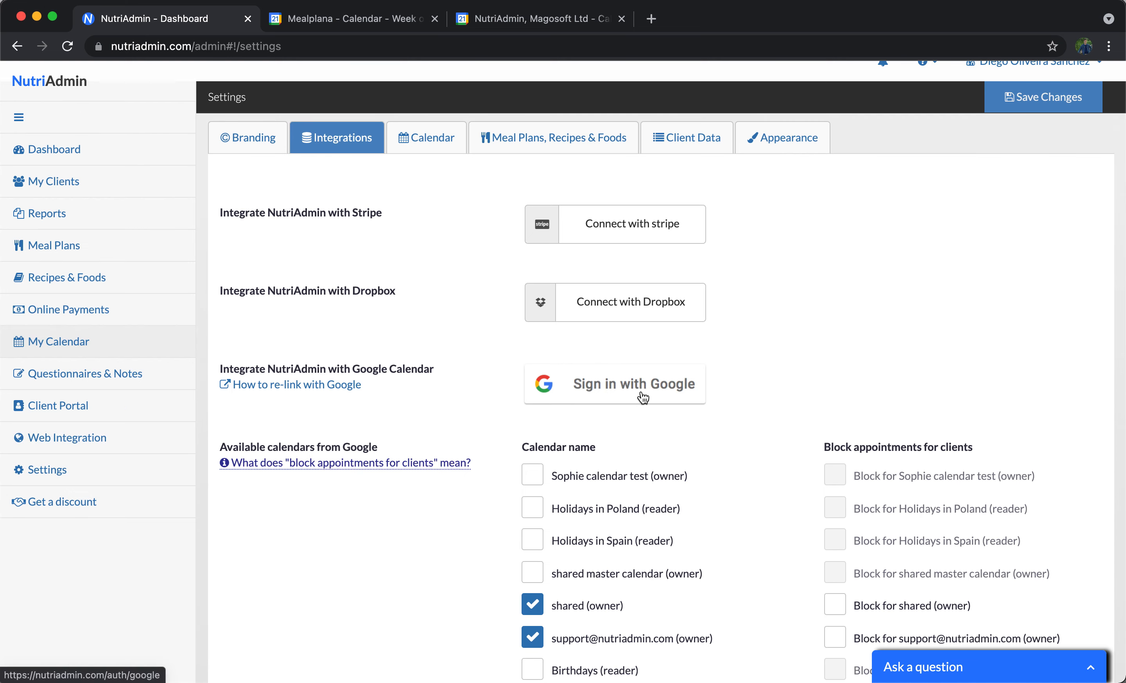
scroll(642, 396, "down", 1)
scroll(290, 573, "up", 2)
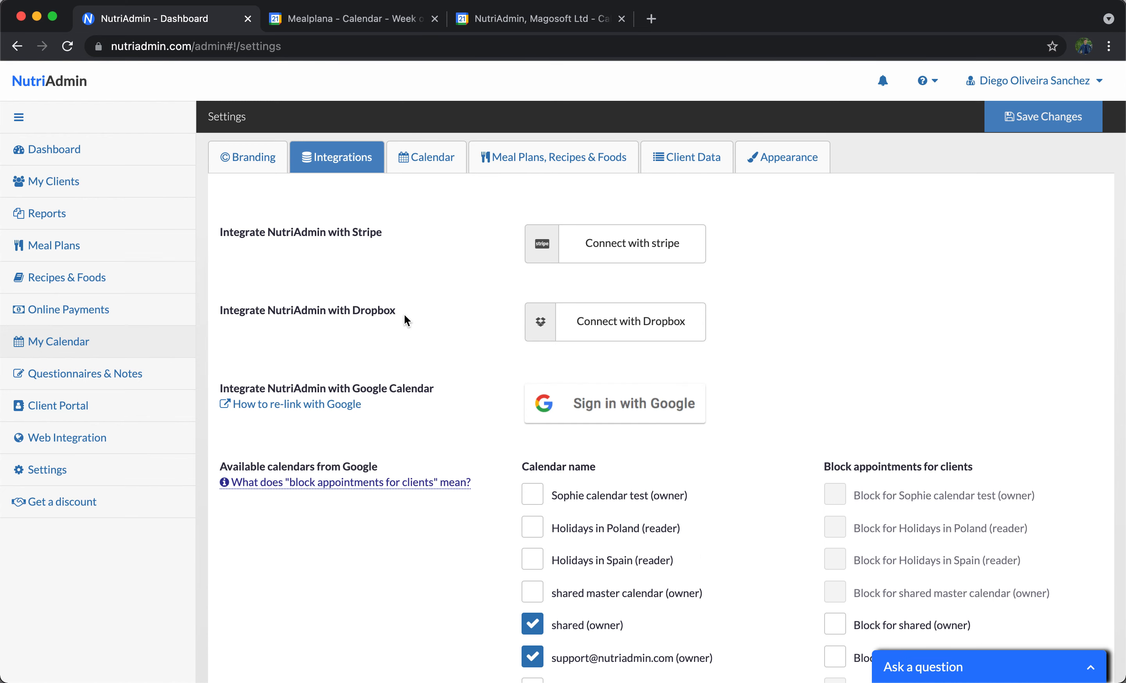
In the support account's Google Calendar, open the options menu of the checked shared calendar, then return to NutriAdmin.
left_click(552, 22)
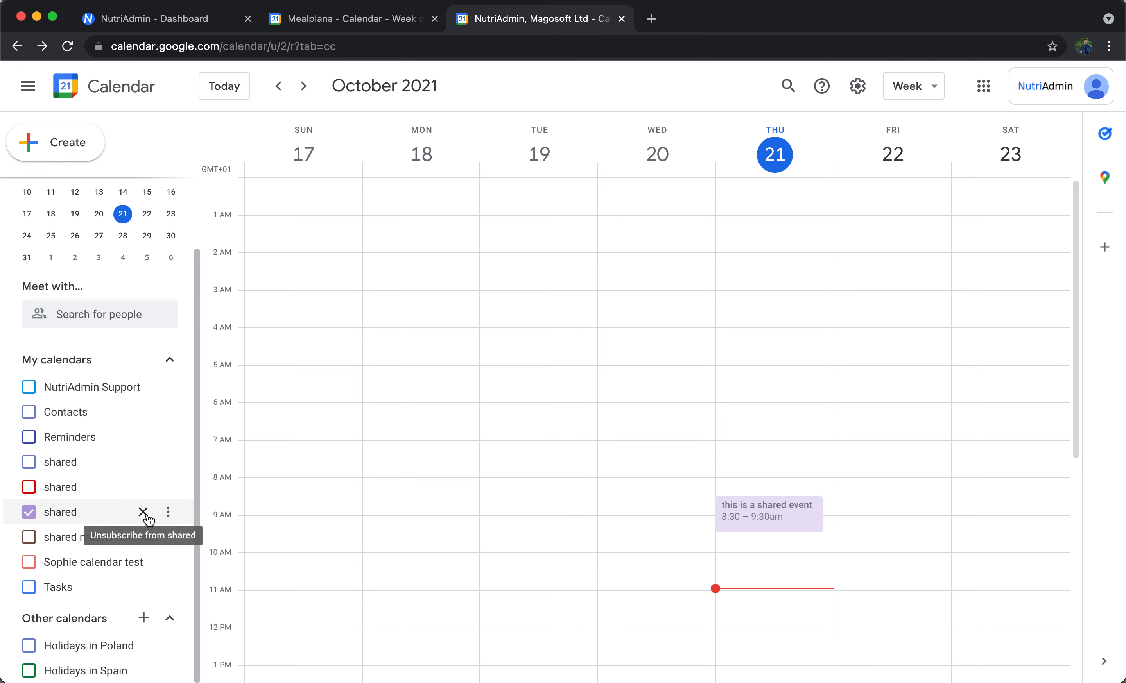
left_click(168, 512)
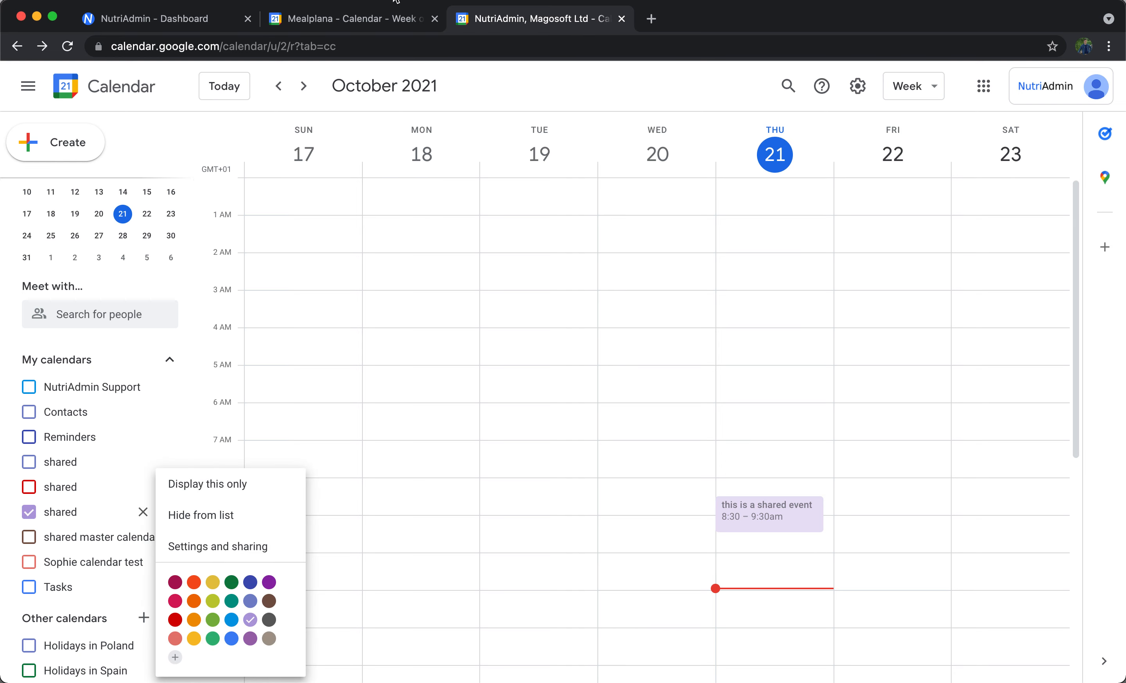
left_click(216, 20)
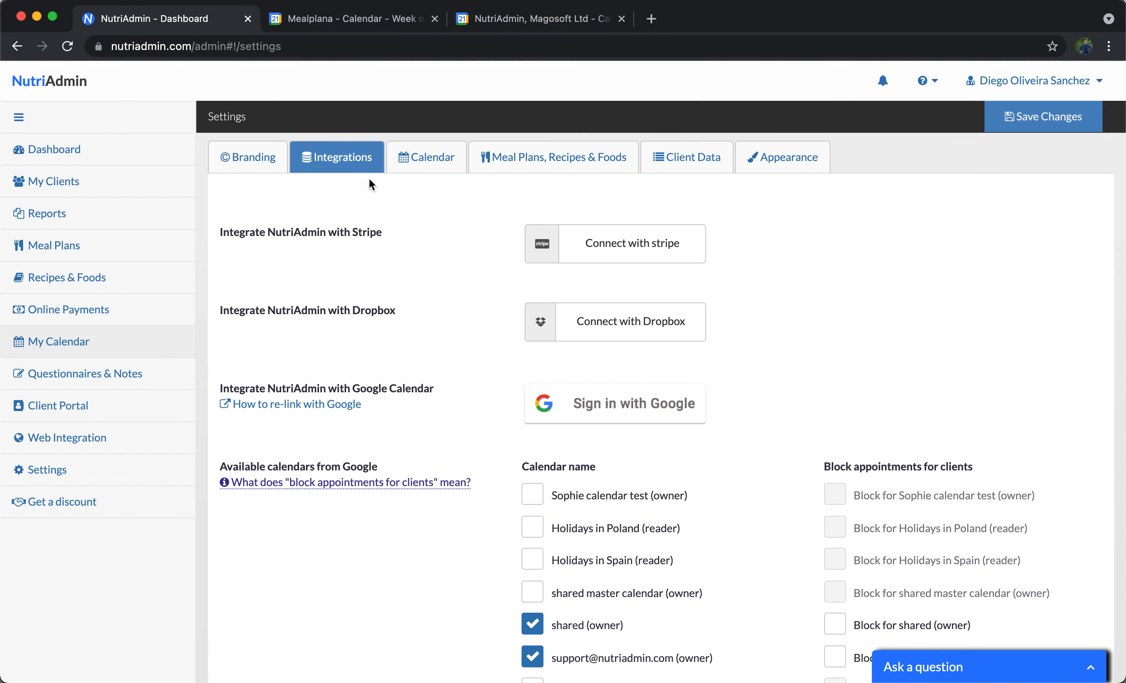
Scroll through NutriAdmin's available Google calendars list to recheck which ones are enabled.
scroll(371, 287, "down", 2)
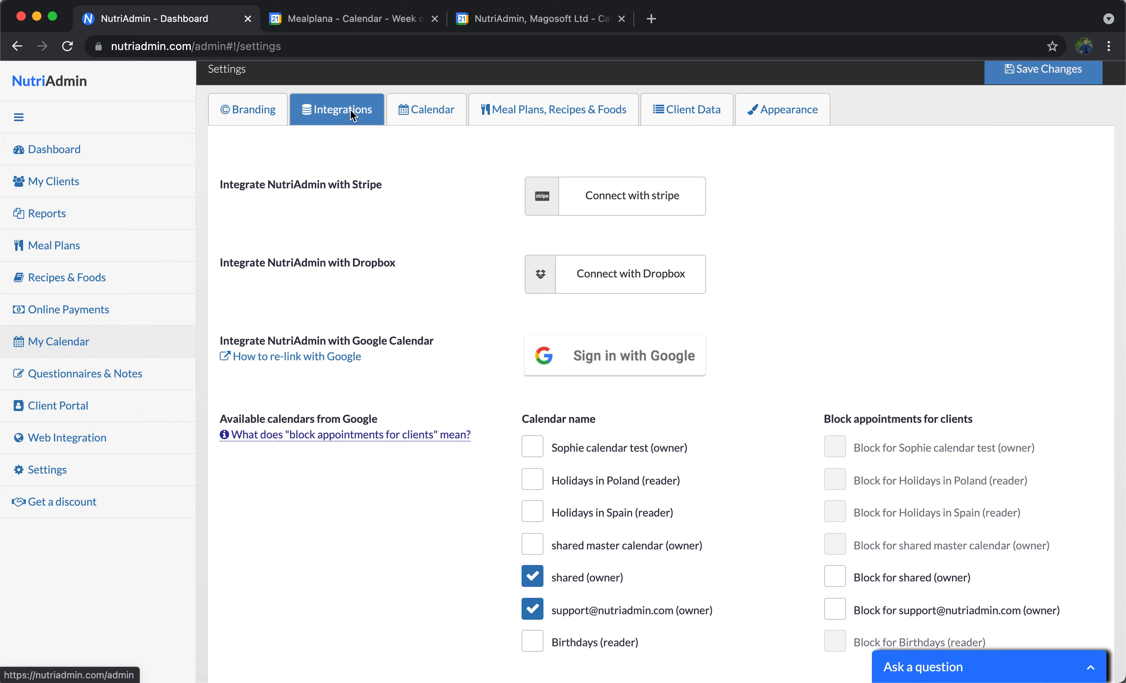
scroll(447, 239, "down", 4)
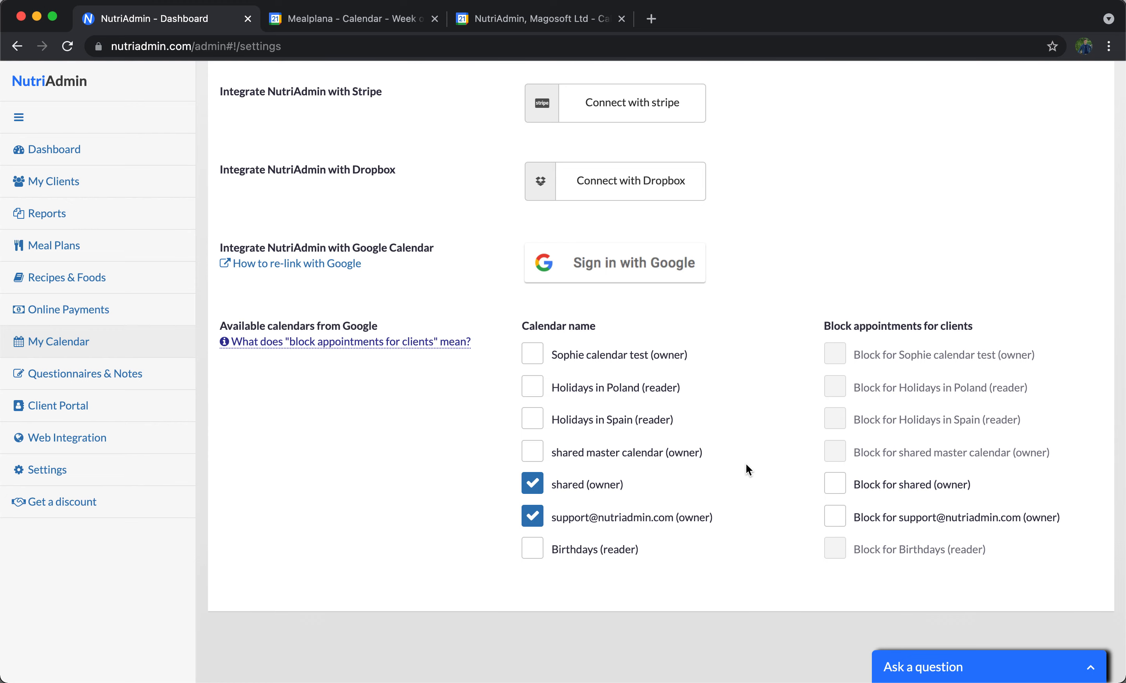
scroll(831, 194, "up", 3)
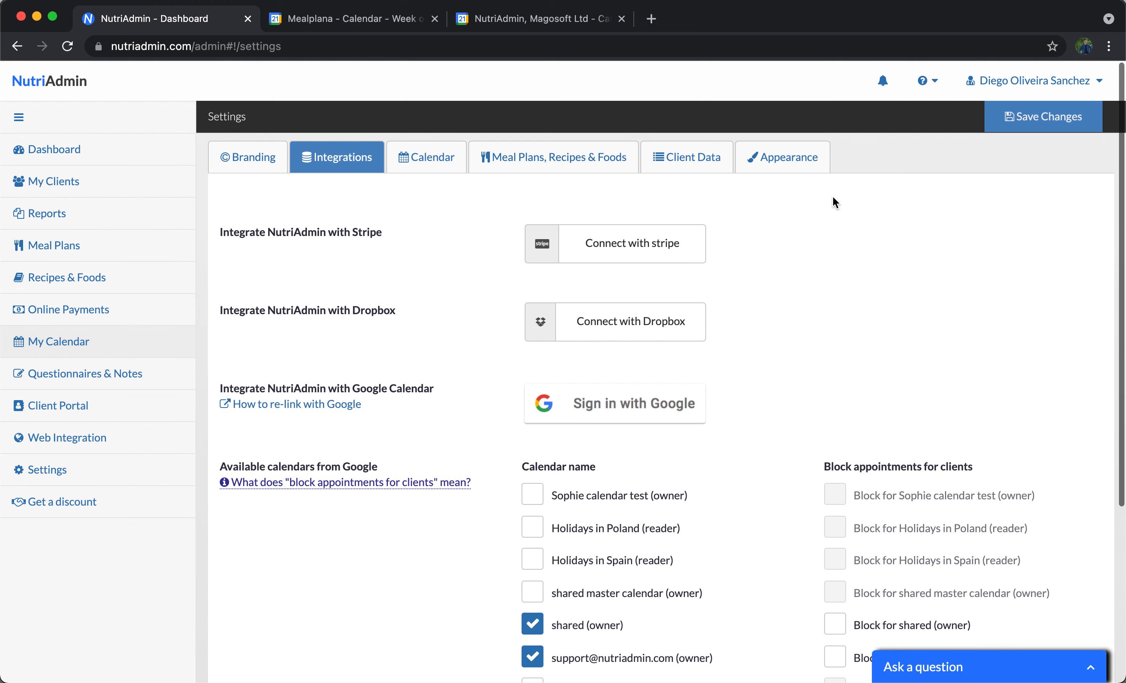